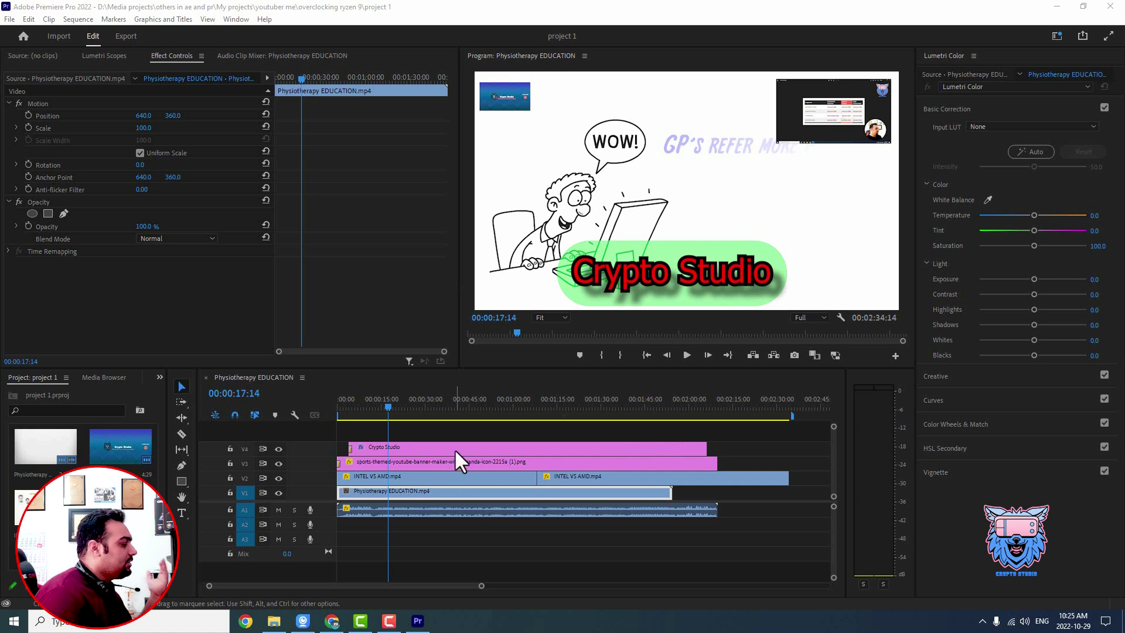
Play the opening of the sequence several times up to about 5 seconds to examine the Crypto Studio title's entrance.
{"action": "left_click", "coordinate": [392, 447]}
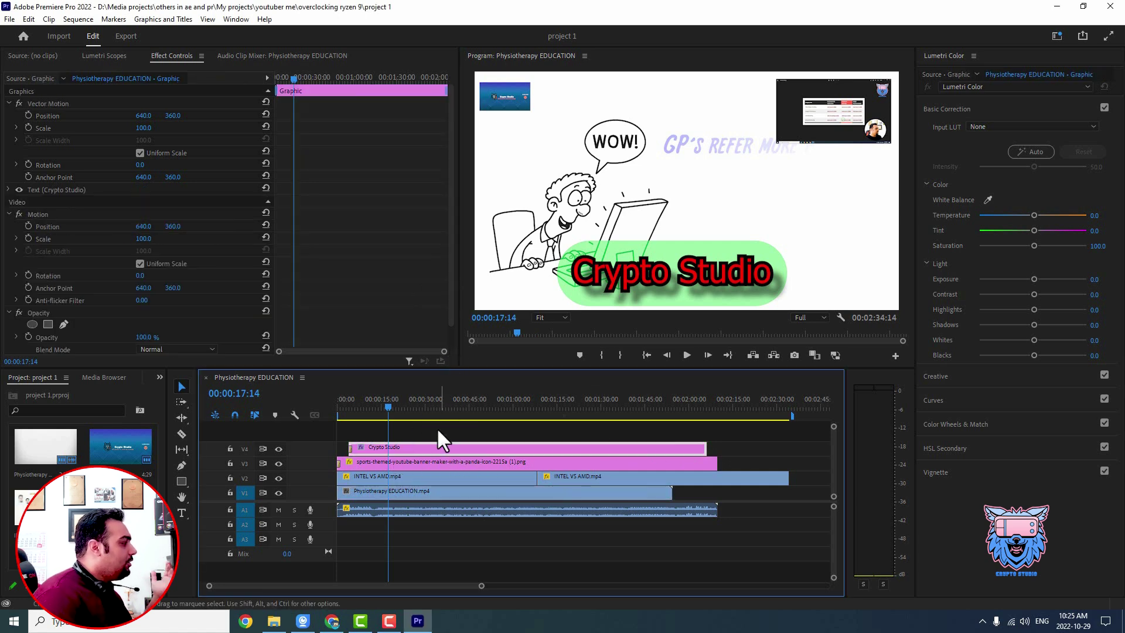
{"action": "left_click_drag", "start_coordinate": [371, 410], "coordinate": [340, 405]}
{"action": "key", "text": "space"}
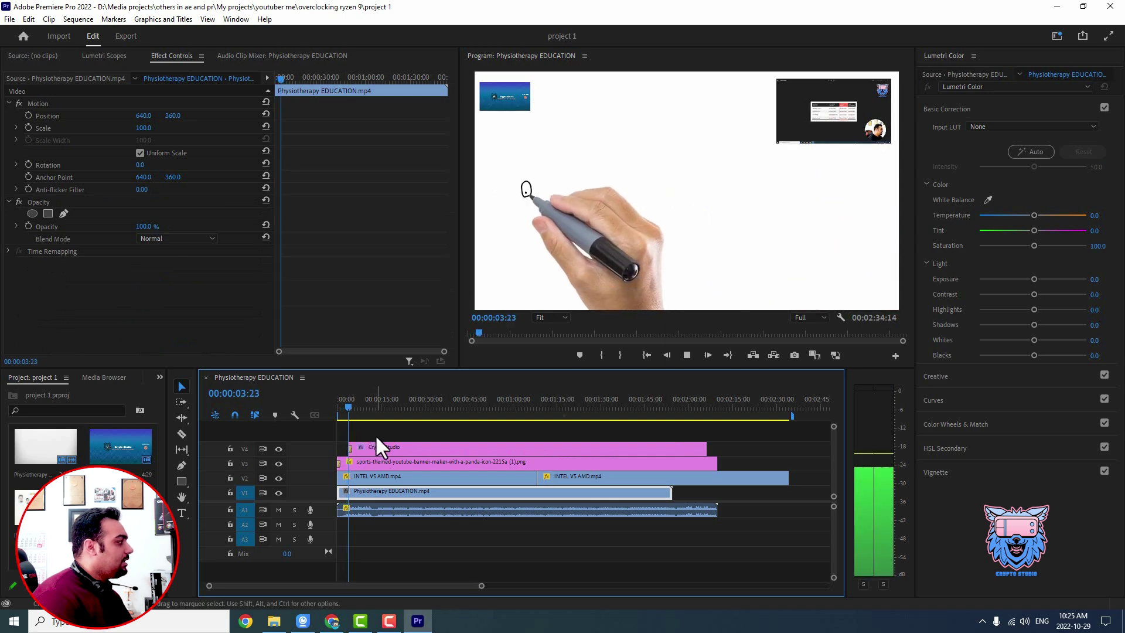
{"action": "key", "text": "space"}
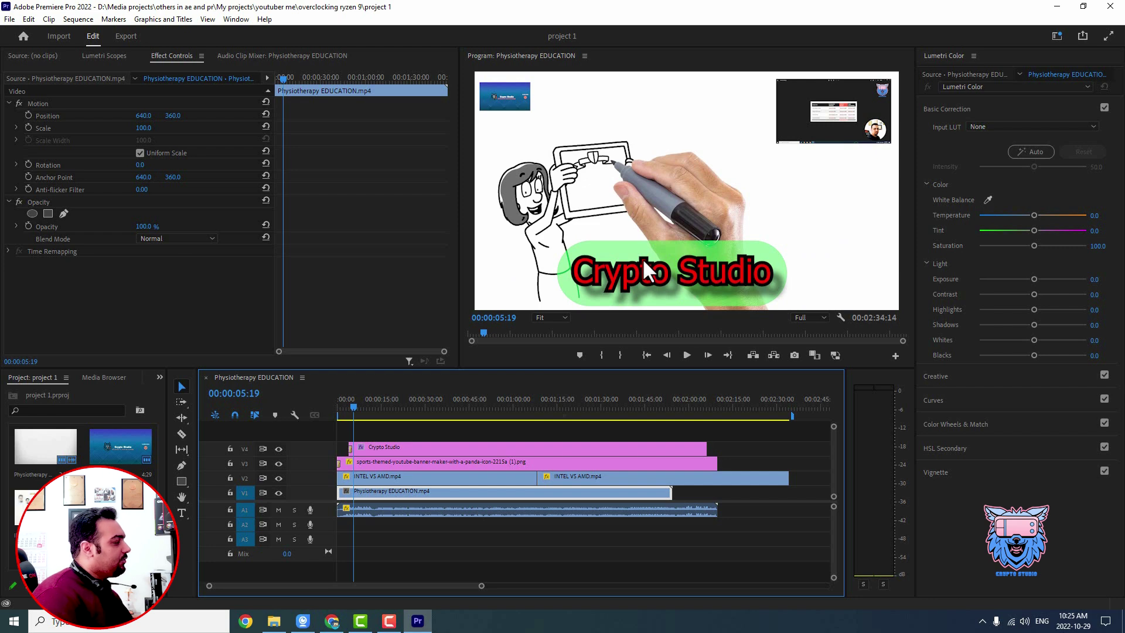
{"action": "left_click", "coordinate": [340, 405]}
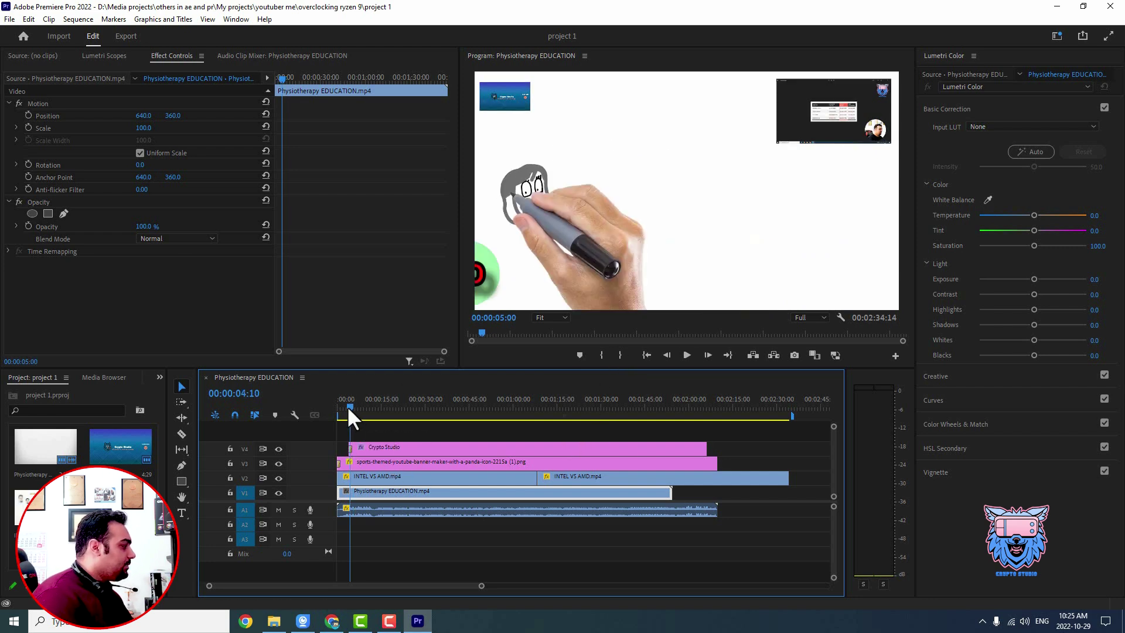
{"action": "left_click", "coordinate": [335, 406]}
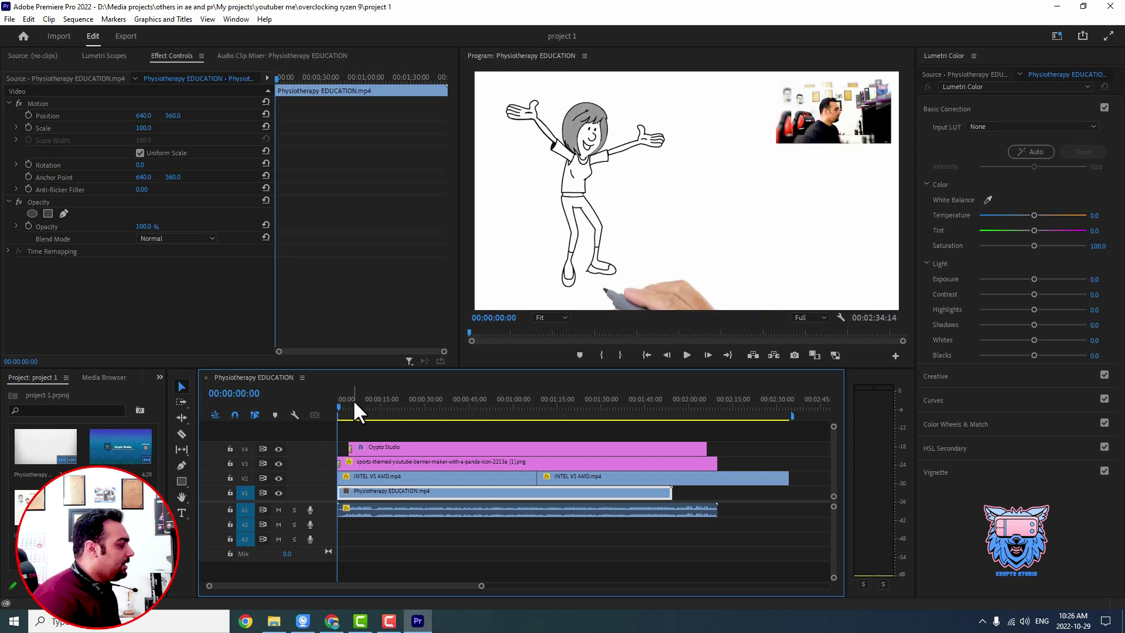
{"action": "key", "text": "space"}
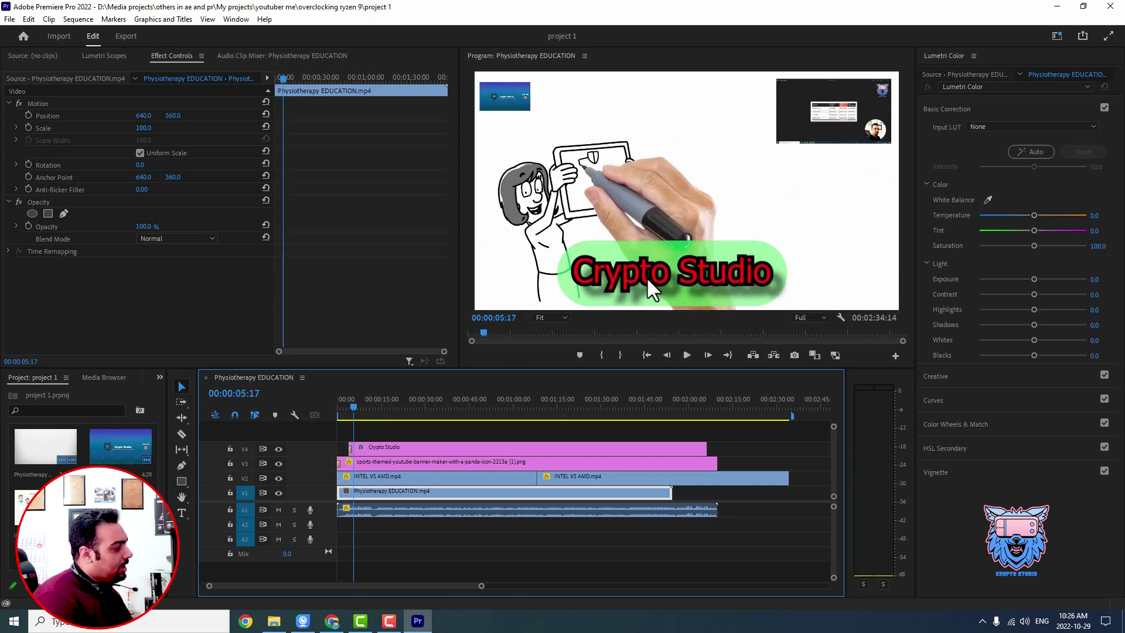
{"action": "key", "text": "space"}
{"action": "key", "text": "Home"}
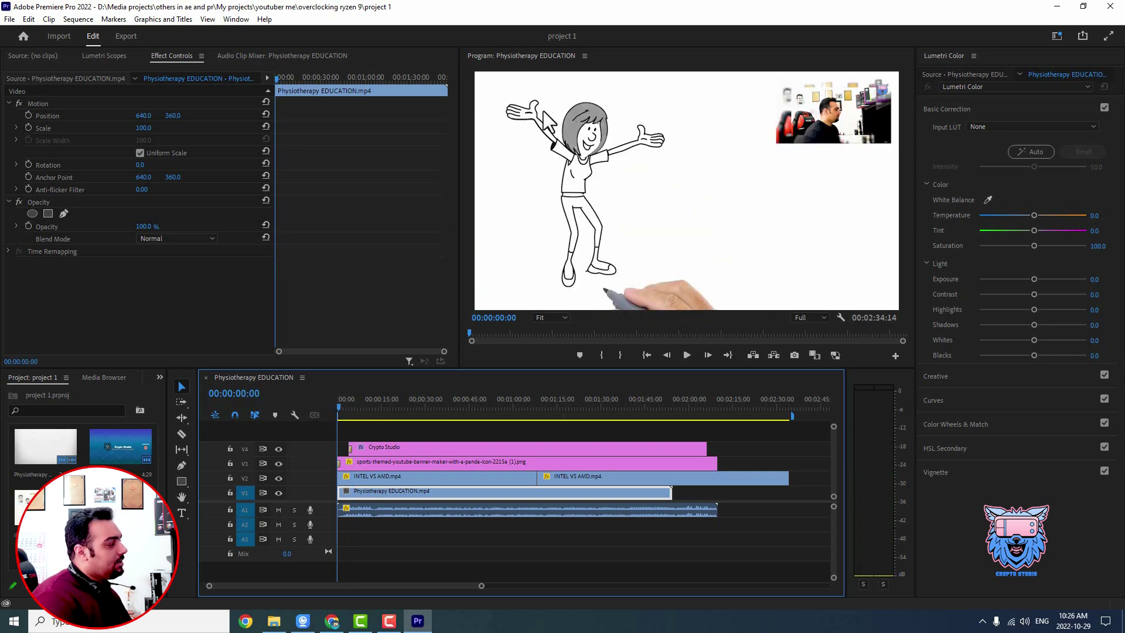
{"action": "key", "text": "space"}
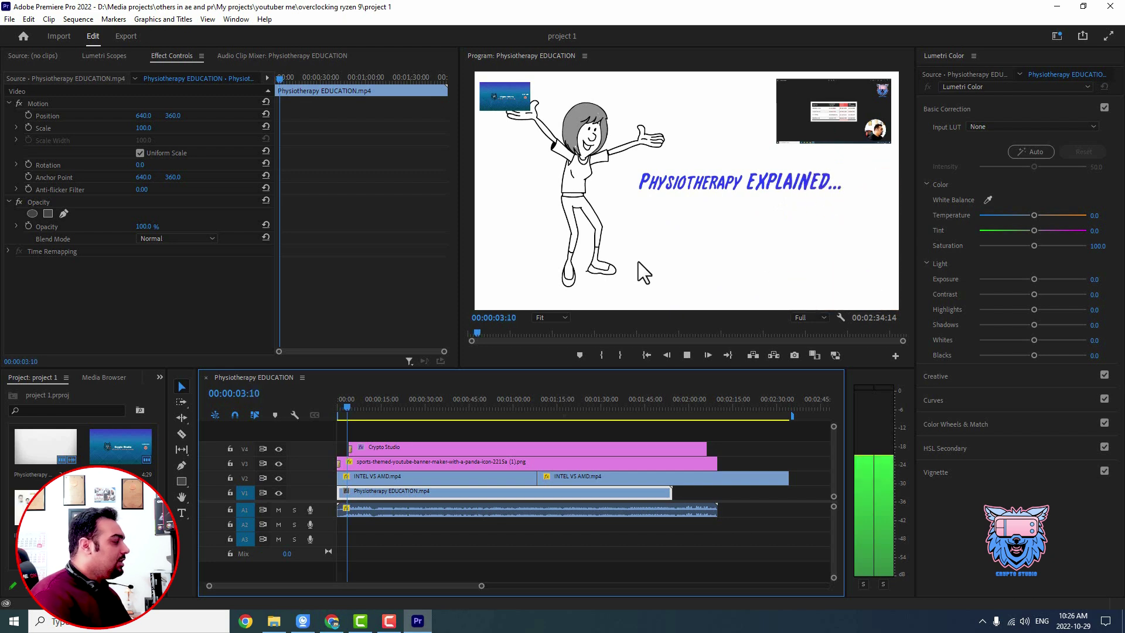
{"action": "key", "text": "space"}
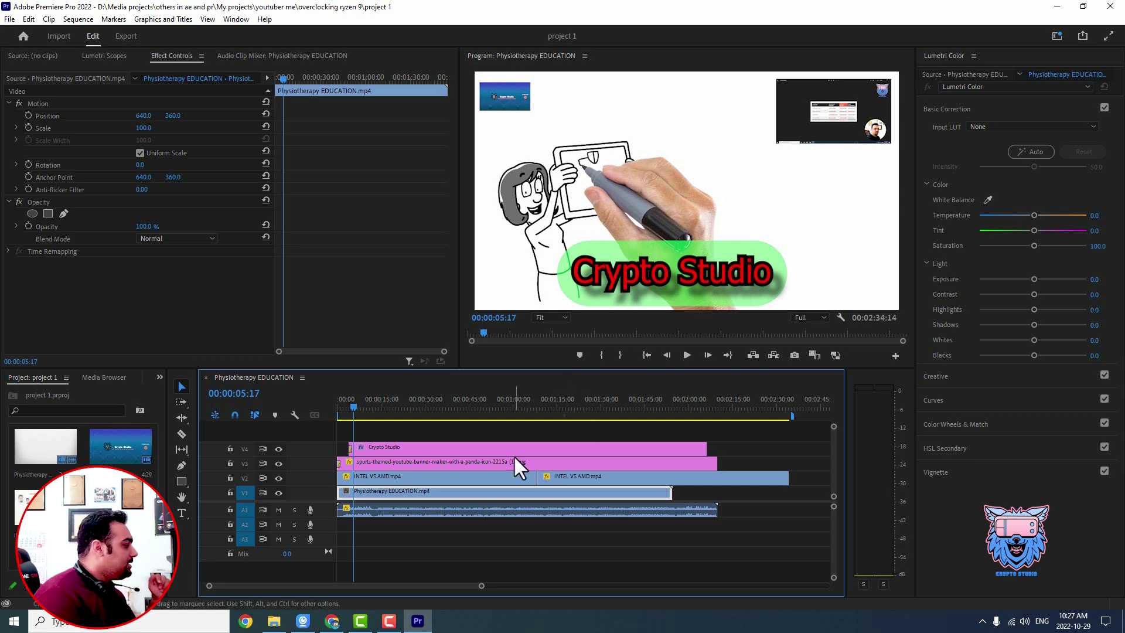
Select the Crypto Studio title clip and switch the output of tracks V4 and V3 off and on to compare their contents.
{"action": "left_click", "coordinate": [391, 448]}
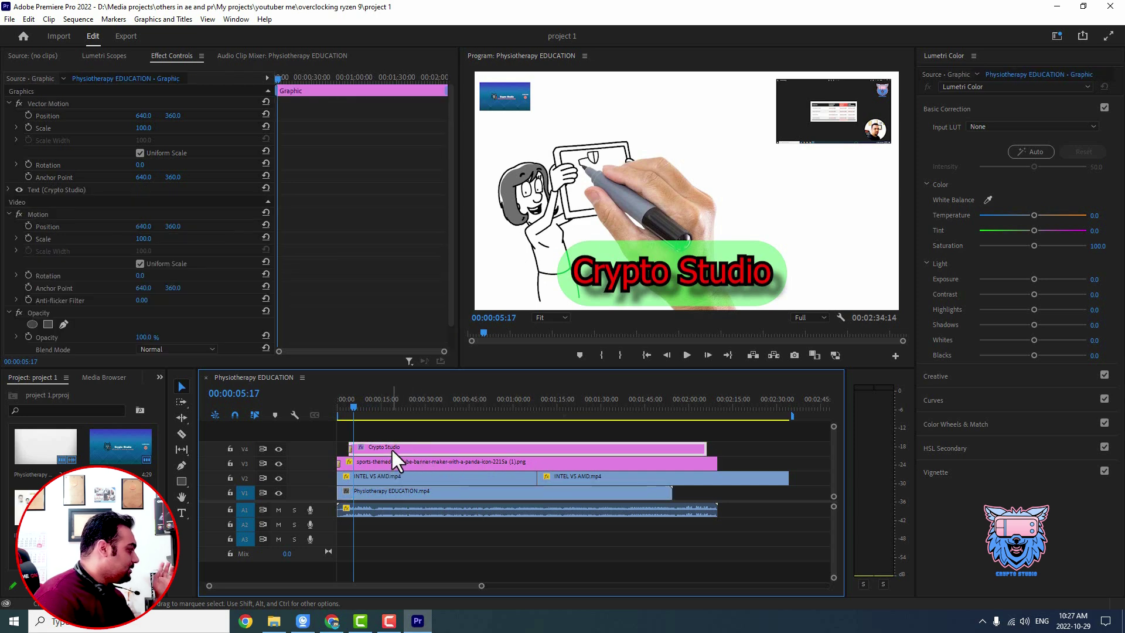
{"action": "left_click", "coordinate": [279, 448]}
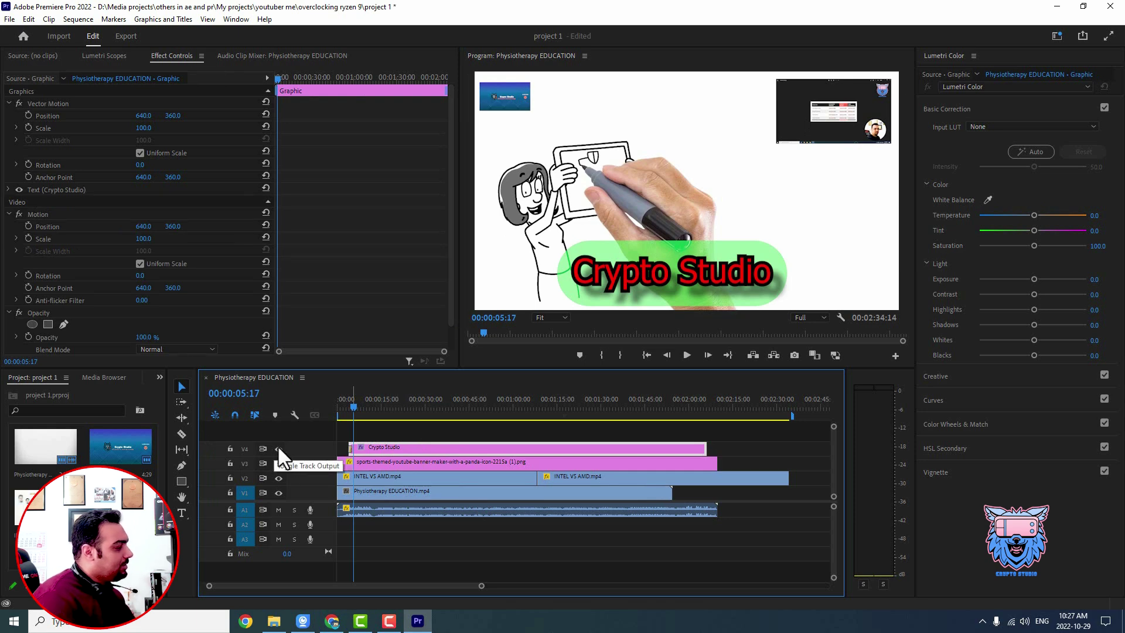
{"action": "left_click", "coordinate": [278, 448]}
{"action": "left_click", "coordinate": [274, 449]}
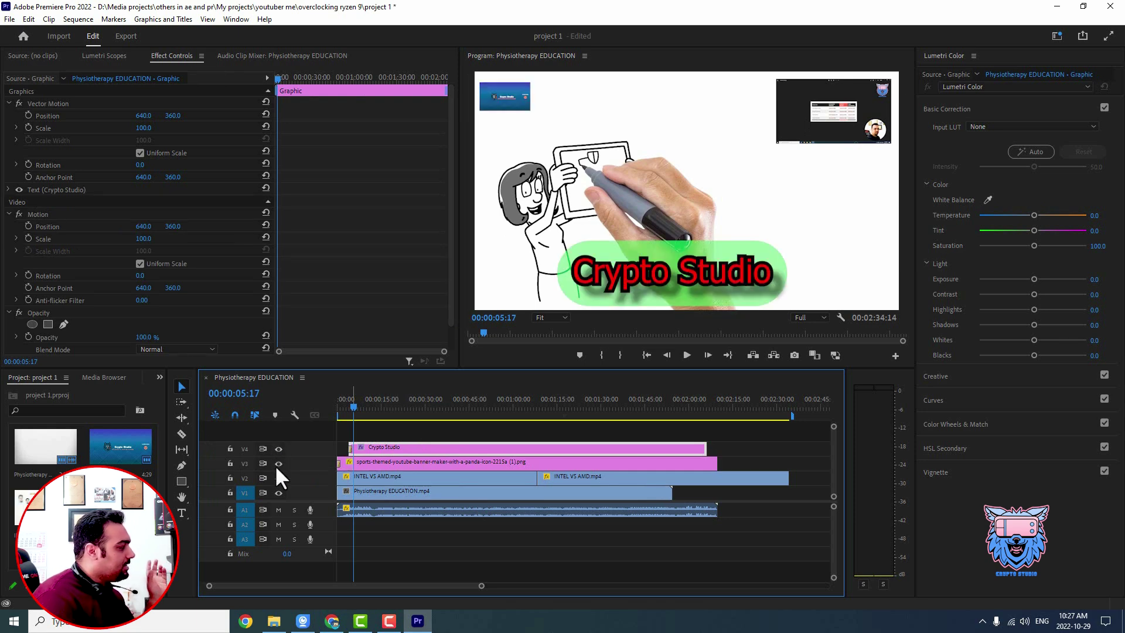
{"action": "left_click", "coordinate": [279, 449]}
{"action": "left_click", "coordinate": [279, 449]}
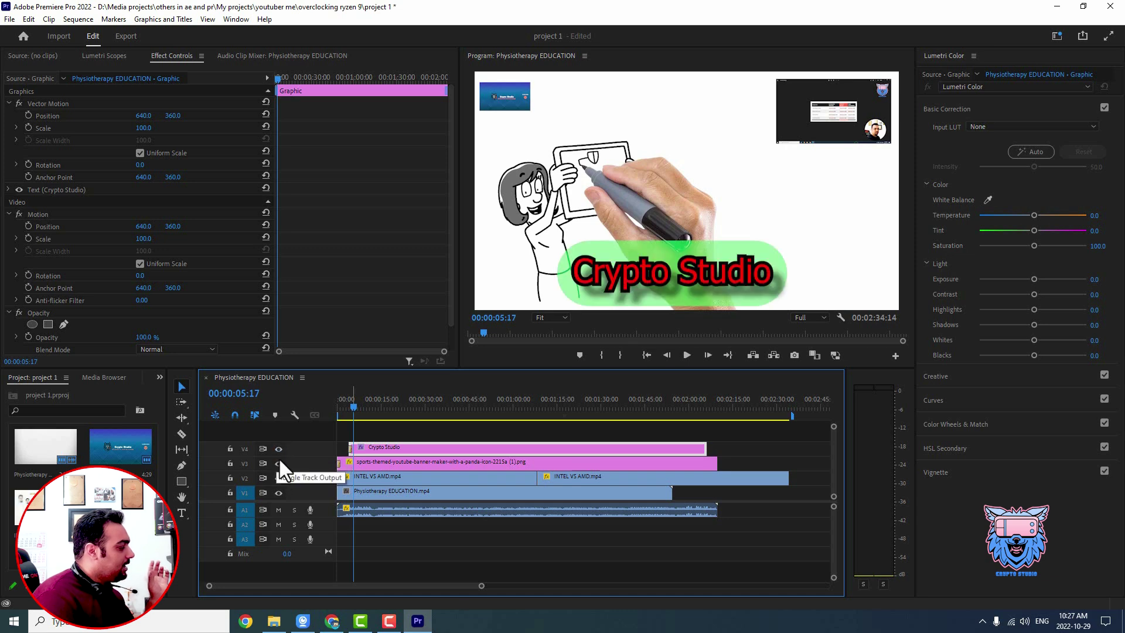
{"action": "left_click", "coordinate": [279, 448]}
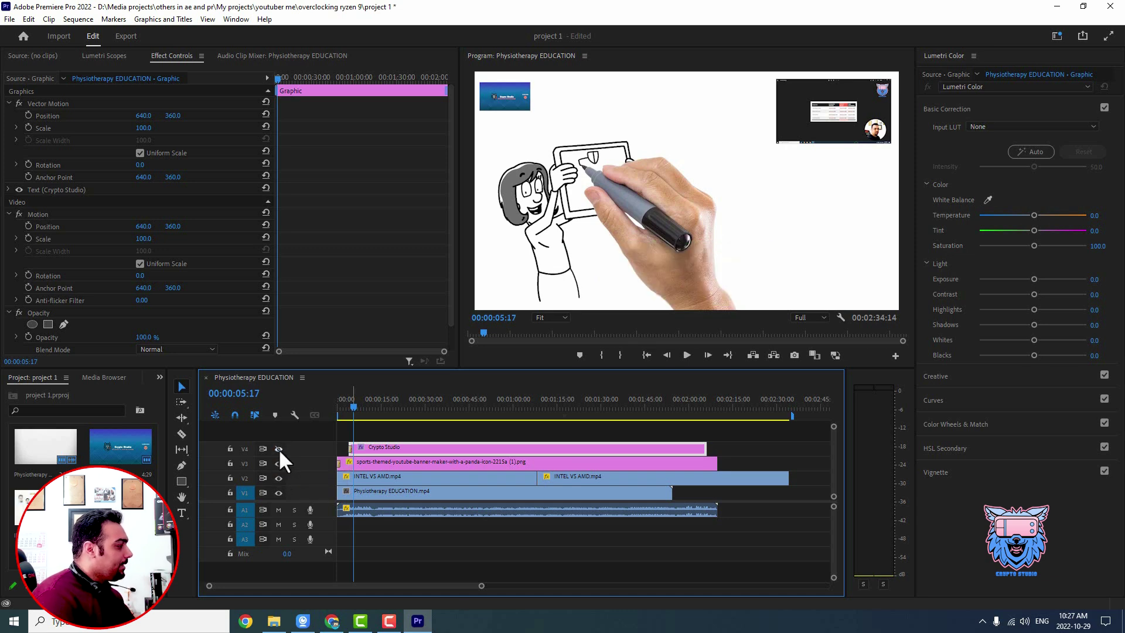
{"action": "left_click", "coordinate": [279, 460]}
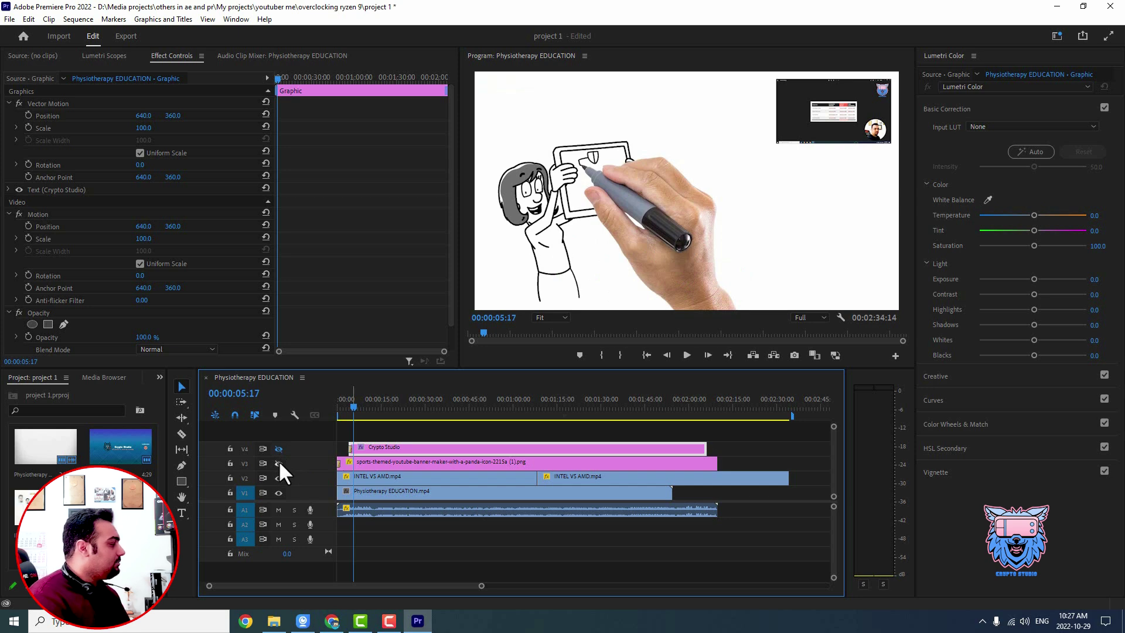
{"action": "left_click", "coordinate": [279, 461]}
{"action": "left_click", "coordinate": [276, 449]}
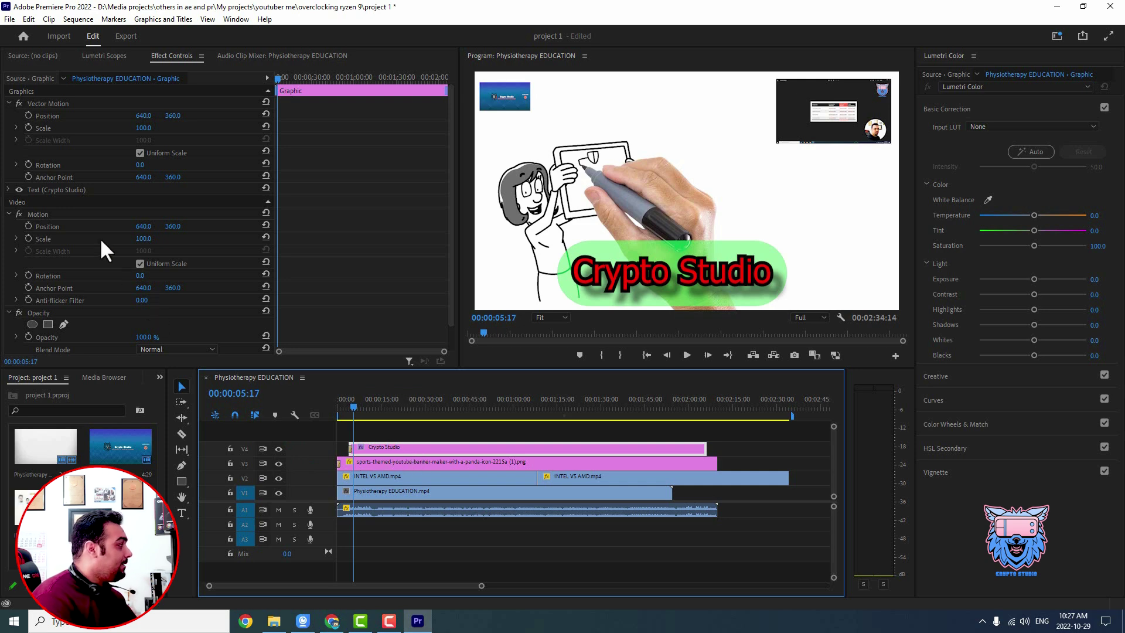
Enable Position keyframing in the Crypto Studio title's Vector Motion at 00:00:05:17, with the first keyframe at 640, 360.
{"action": "left_click", "coordinate": [51, 116]}
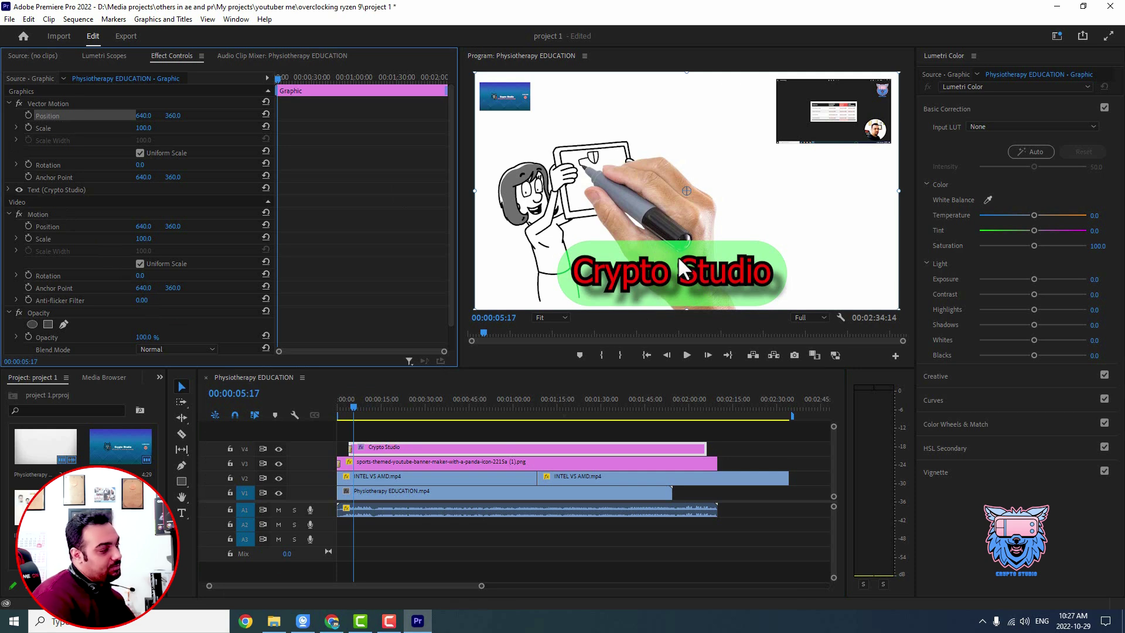
{"action": "left_click", "coordinate": [28, 115]}
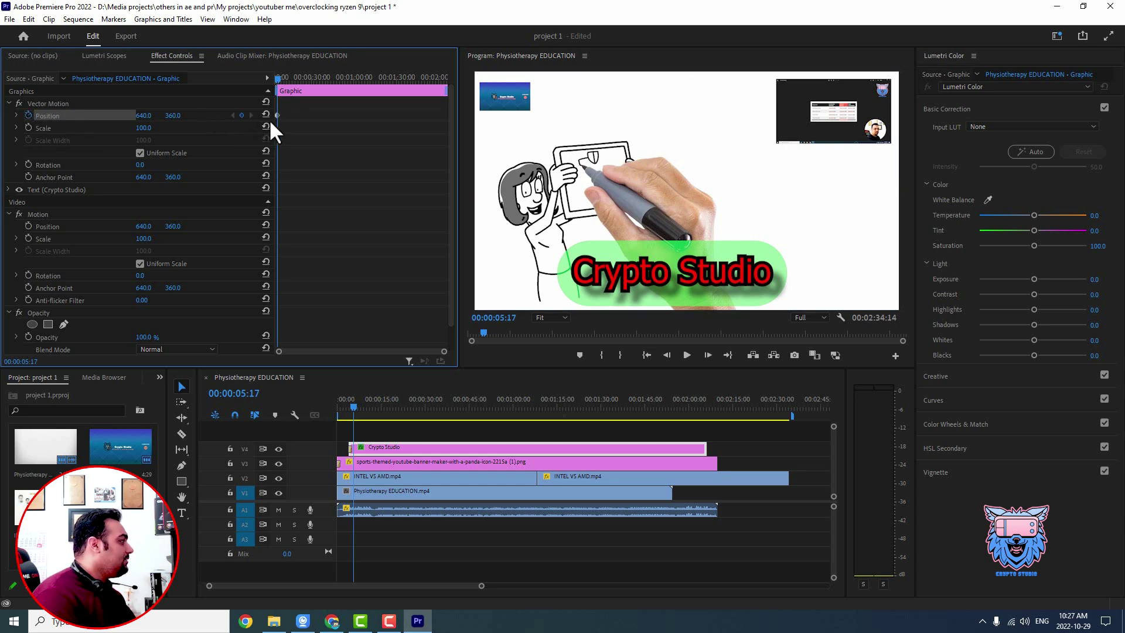
{"action": "left_click_drag", "start_coordinate": [443, 350], "coordinate": [391, 351]}
{"action": "left_click_drag", "start_coordinate": [273, 214], "coordinate": [201, 217]}
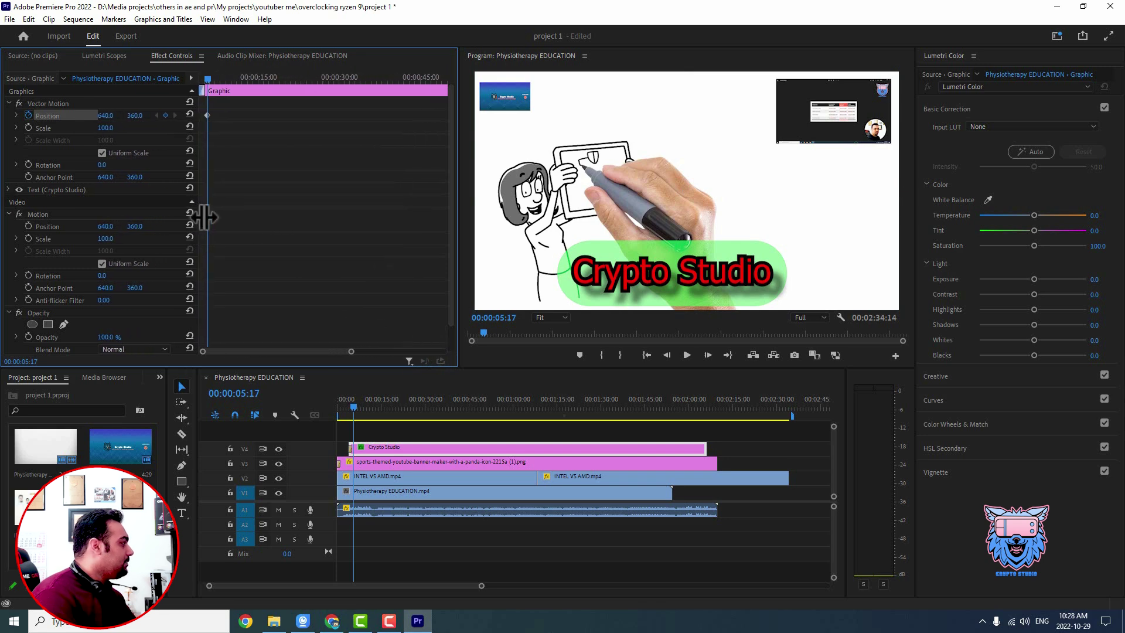
At 00:00:09:16, move the Crypto Studio title to the top of the frame, about 673.6, -140.6, as its second Position keyframe.
{"action": "left_click", "coordinate": [229, 85]}
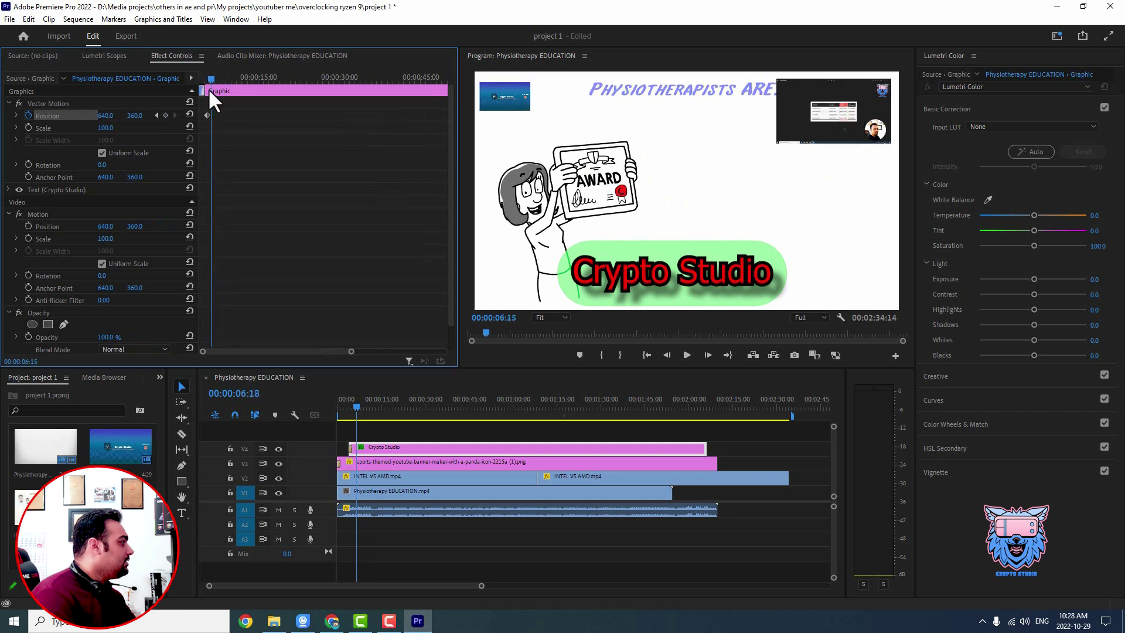
{"action": "left_click", "coordinate": [208, 88]}
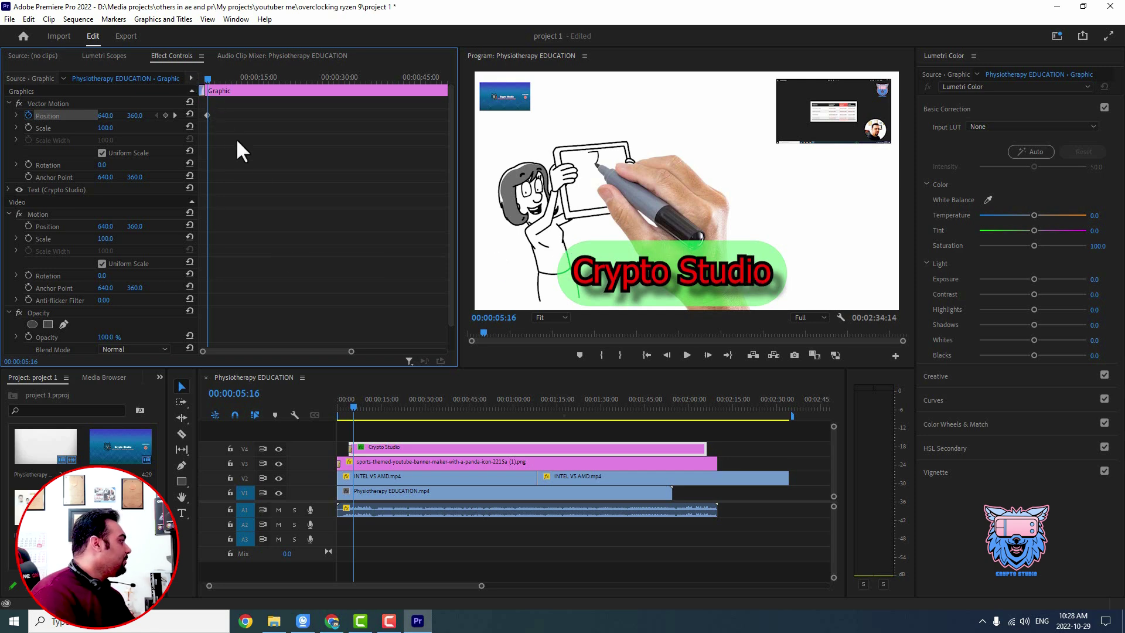
{"action": "key", "text": "space"}
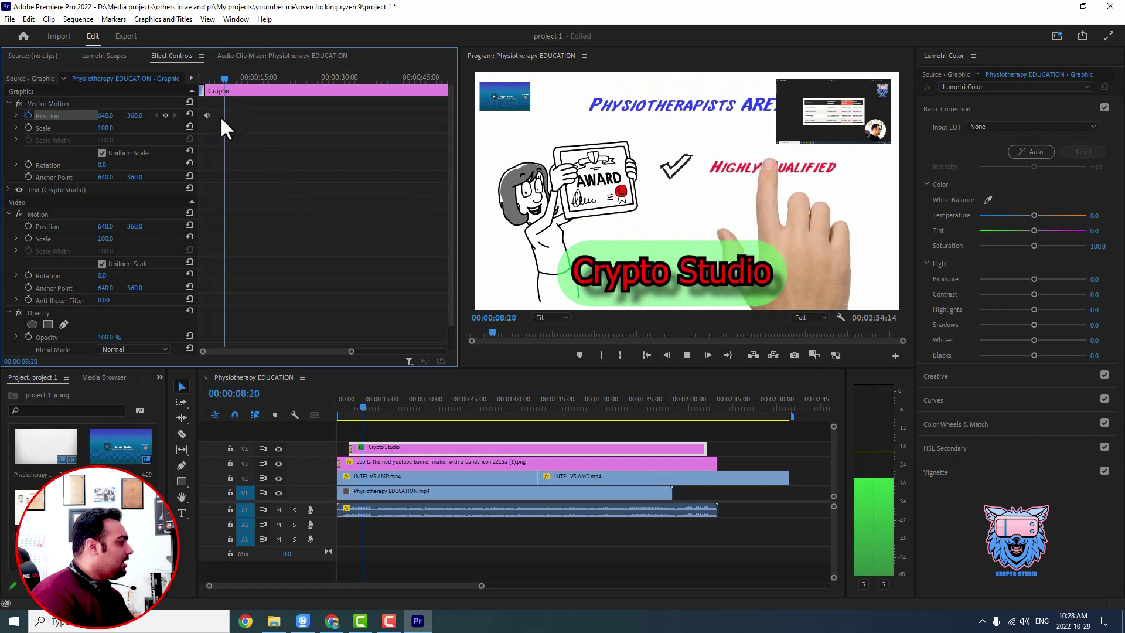
{"action": "key", "text": "space"}
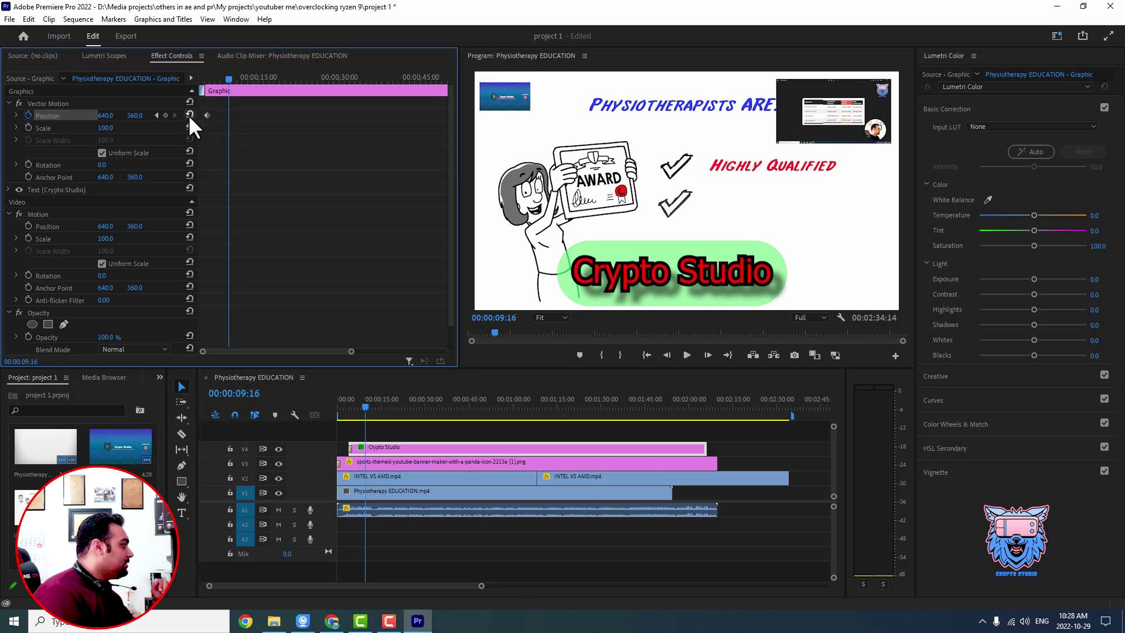
{"action": "left_click", "coordinate": [47, 102]}
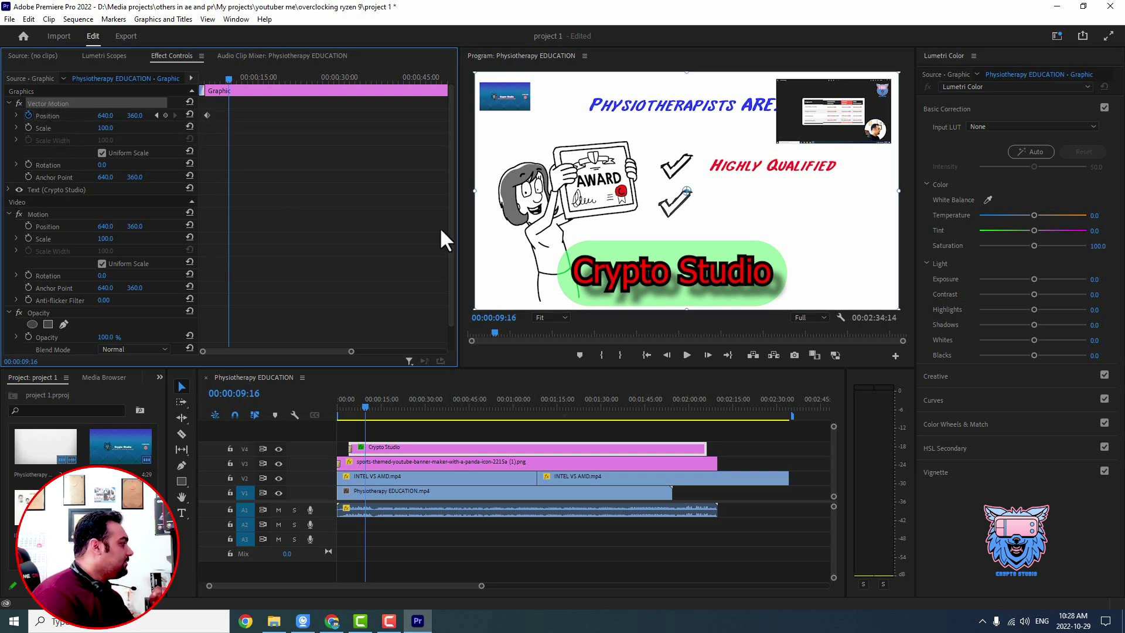
{"action": "mouse_move", "coordinate": [634, 269]}
{"action": "left_mouse_down"}
{"action": "mouse_move", "coordinate": [631, 106]}
{"action": "mouse_move", "coordinate": [646, 266]}
{"action": "left_mouse_up"}
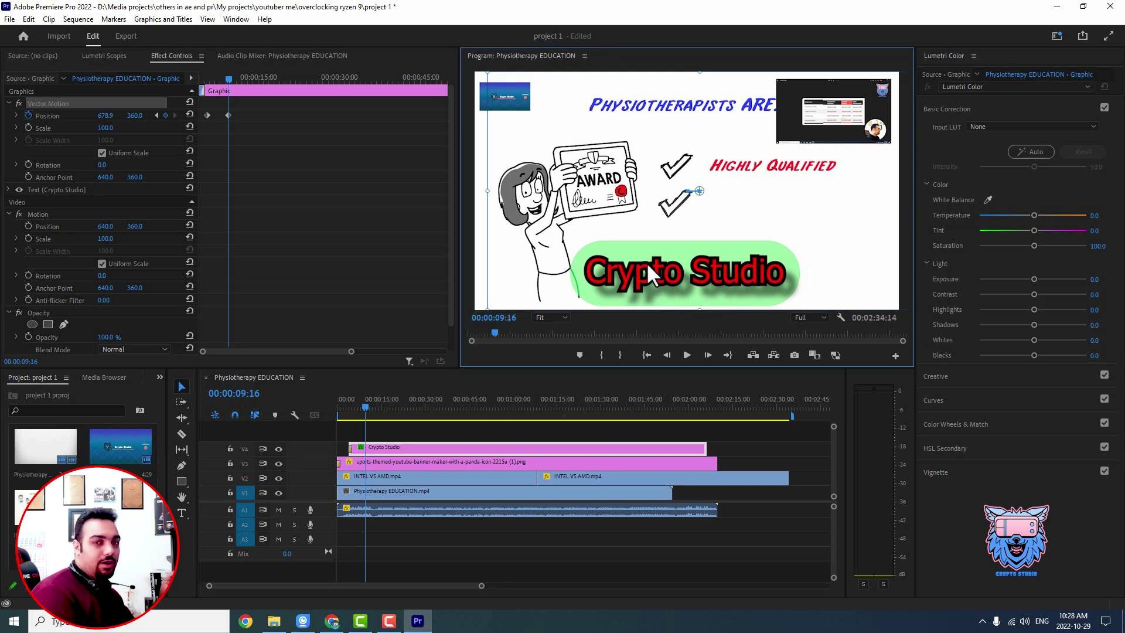
{"action": "left_click_drag", "start_coordinate": [703, 278], "coordinate": [702, 265]}
{"action": "left_click_drag", "start_coordinate": [702, 264], "coordinate": [505, 252]}
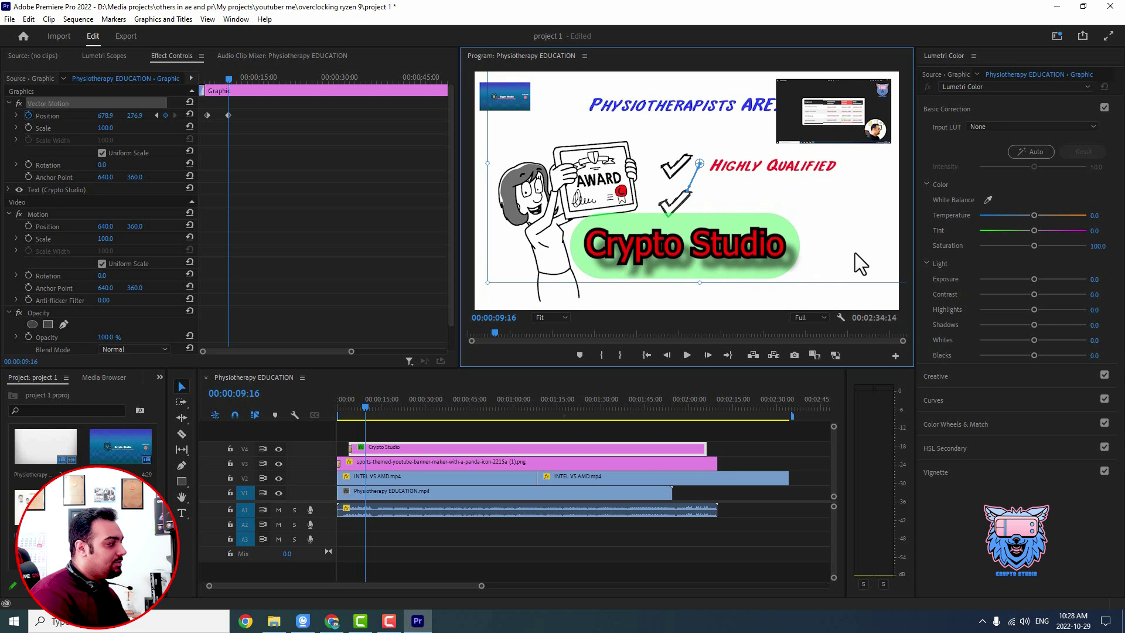
{"action": "left_click_drag", "start_coordinate": [693, 247], "coordinate": [717, 283]}
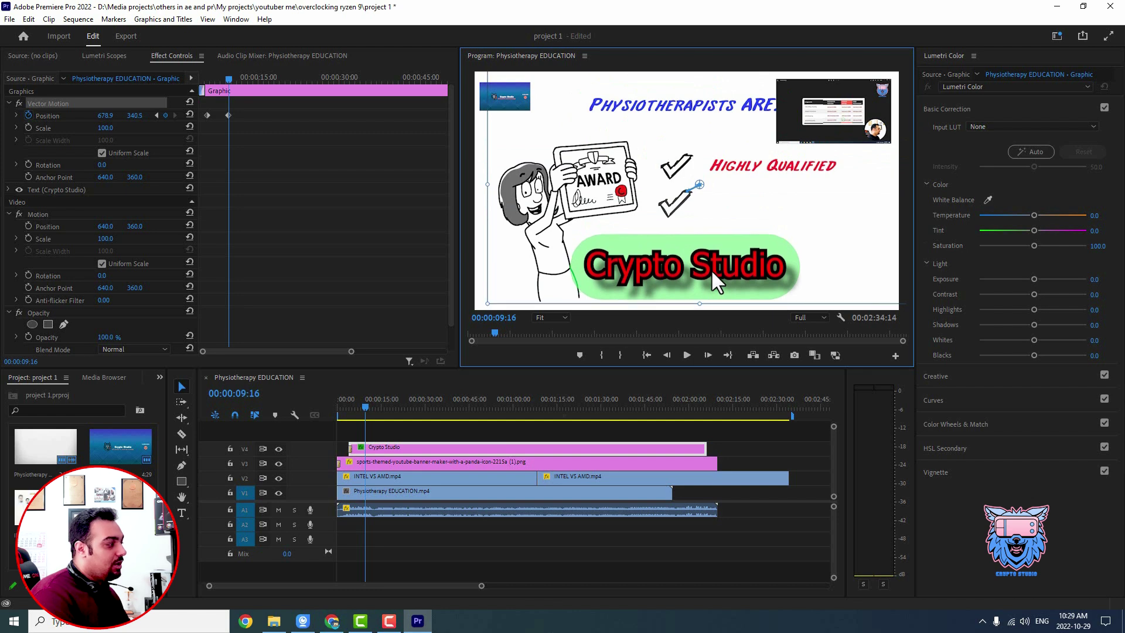
{"action": "mouse_move", "coordinate": [686, 265]}
{"action": "left_mouse_down"}
{"action": "mouse_move", "coordinate": [754, 262]}
{"action": "mouse_move", "coordinate": [706, 304]}
{"action": "mouse_move", "coordinate": [687, 244]}
{"action": "mouse_move", "coordinate": [680, 263]}
{"action": "left_mouse_up"}
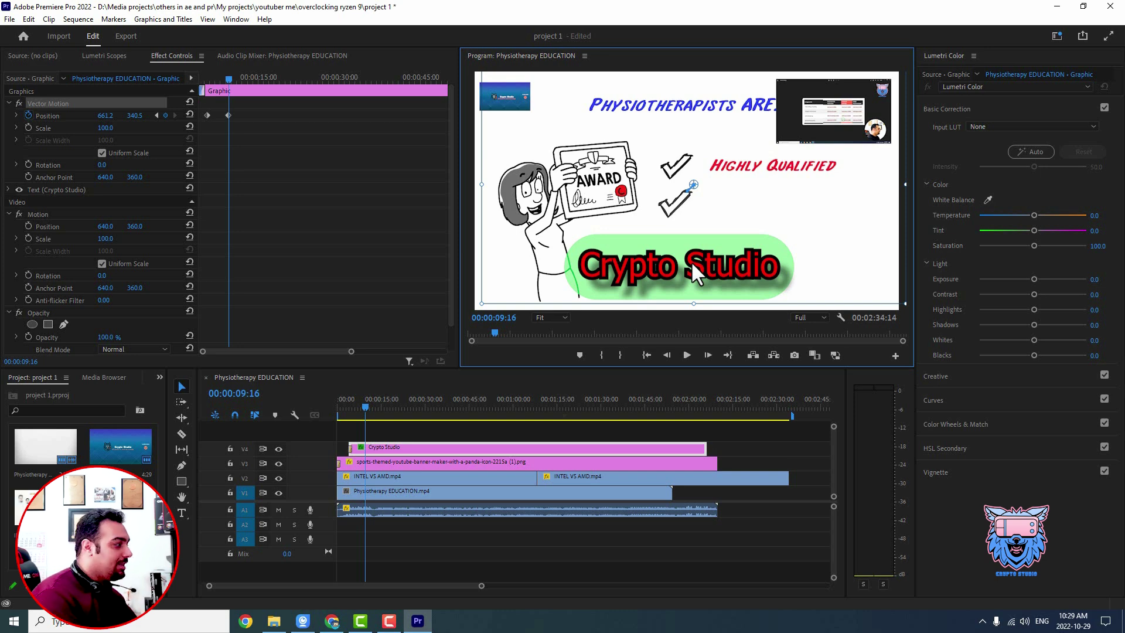
{"action": "left_click_drag", "start_coordinate": [704, 269], "coordinate": [680, 110]}
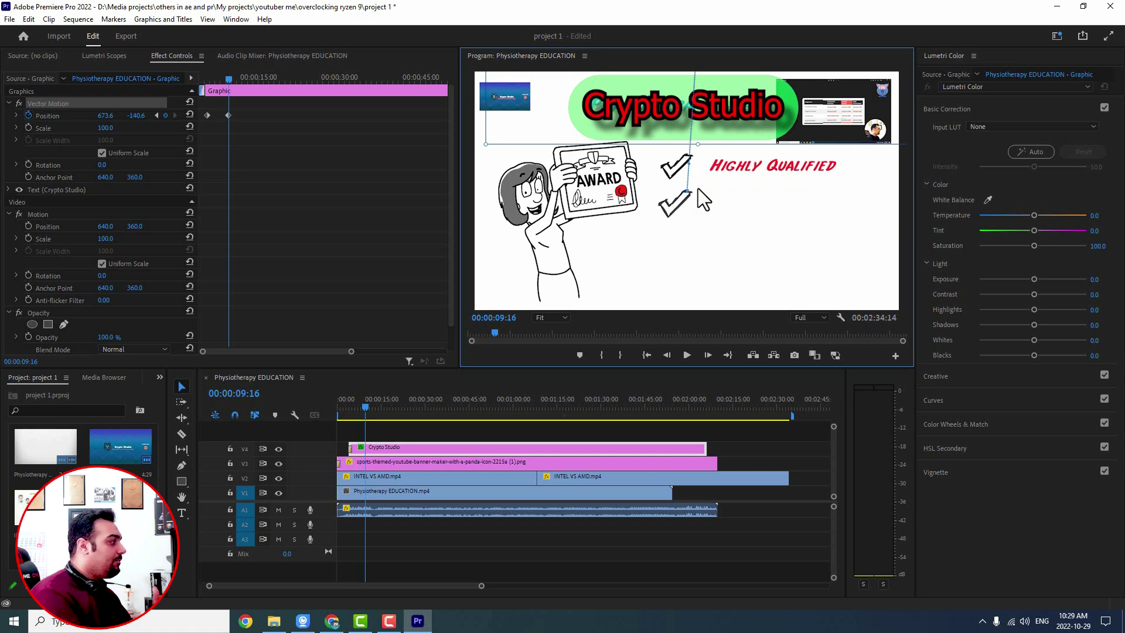
Play the sequence from 00:00:03:00 through the second Position keyframe to review the Crypto Studio title's movement.
{"action": "left_click_drag", "start_coordinate": [228, 75], "coordinate": [195, 82]}
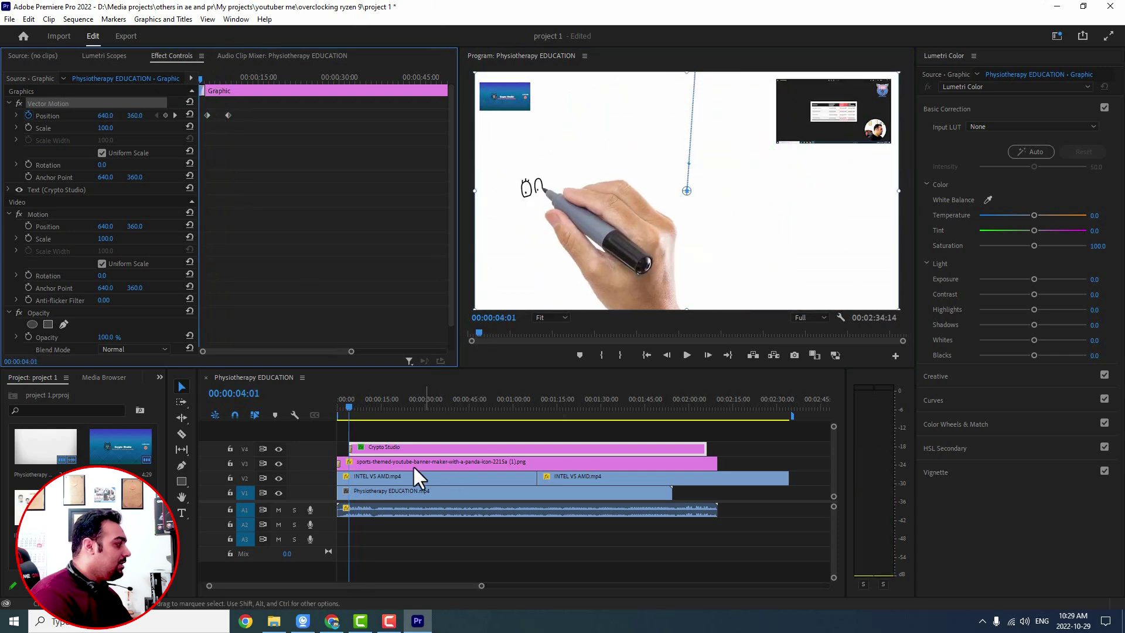
{"action": "left_click", "coordinate": [347, 401]}
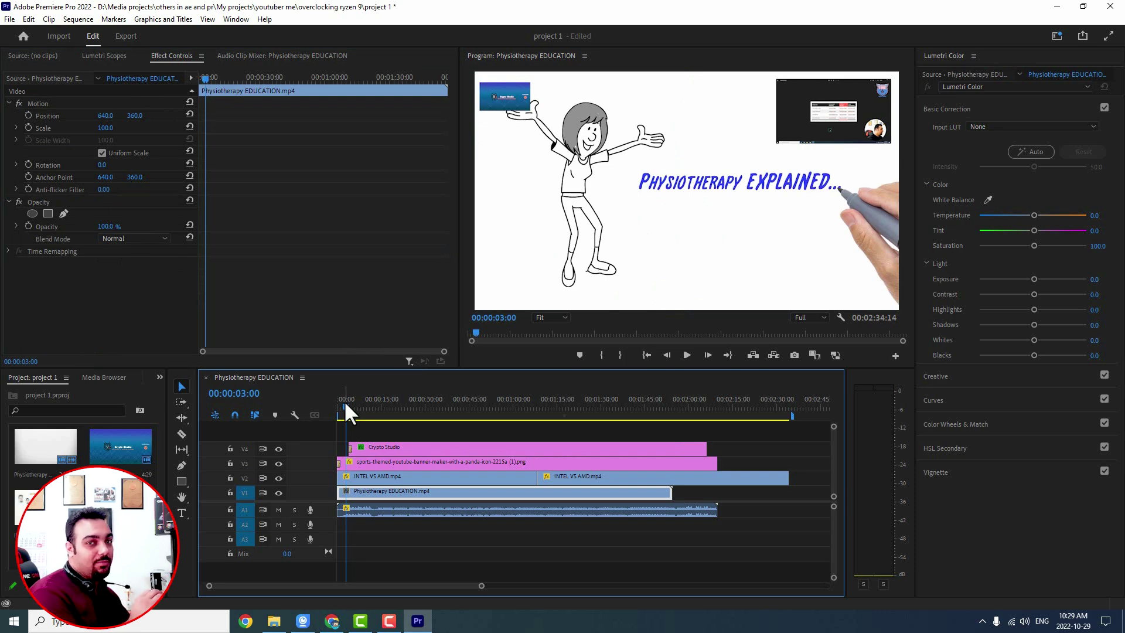
{"action": "left_click", "coordinate": [432, 450]}
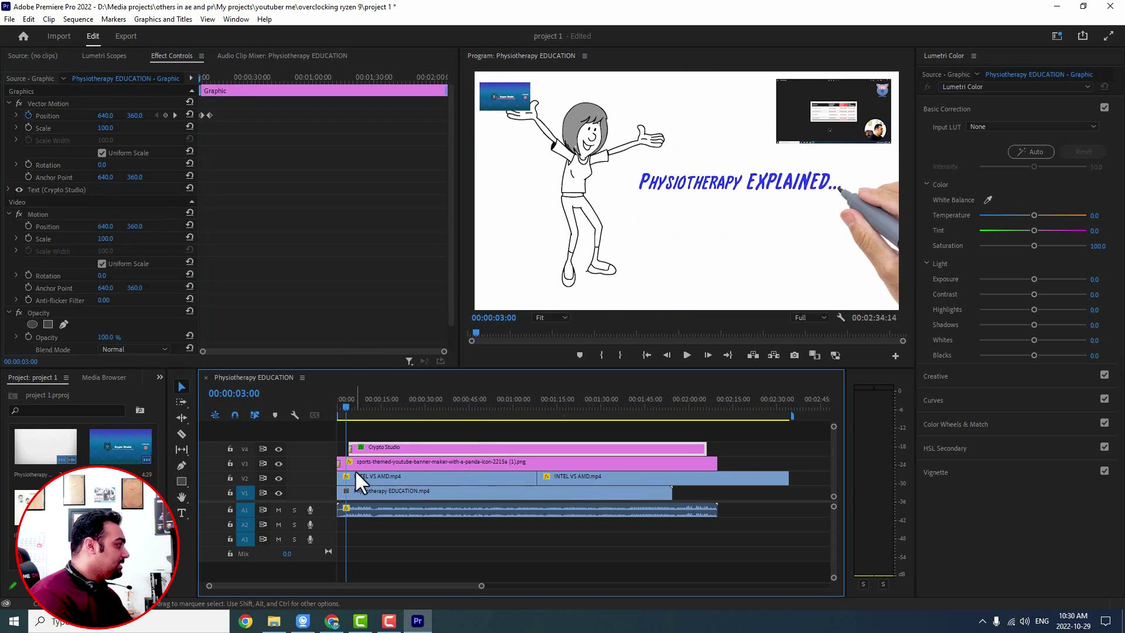
{"action": "key", "text": "space"}
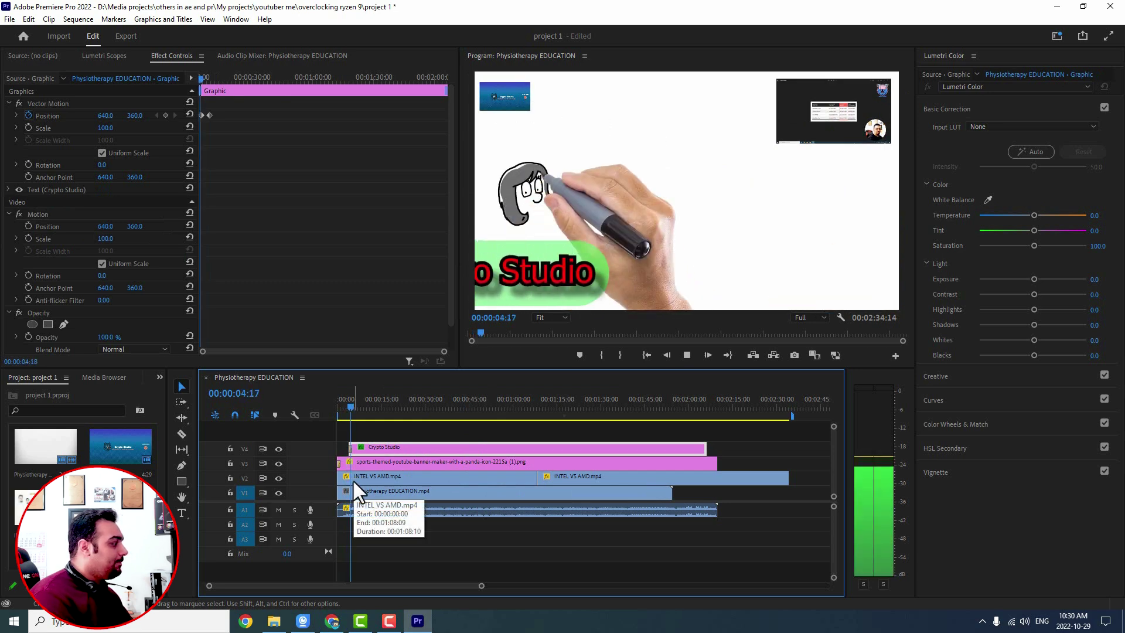
{"action": "key", "text": "space"}
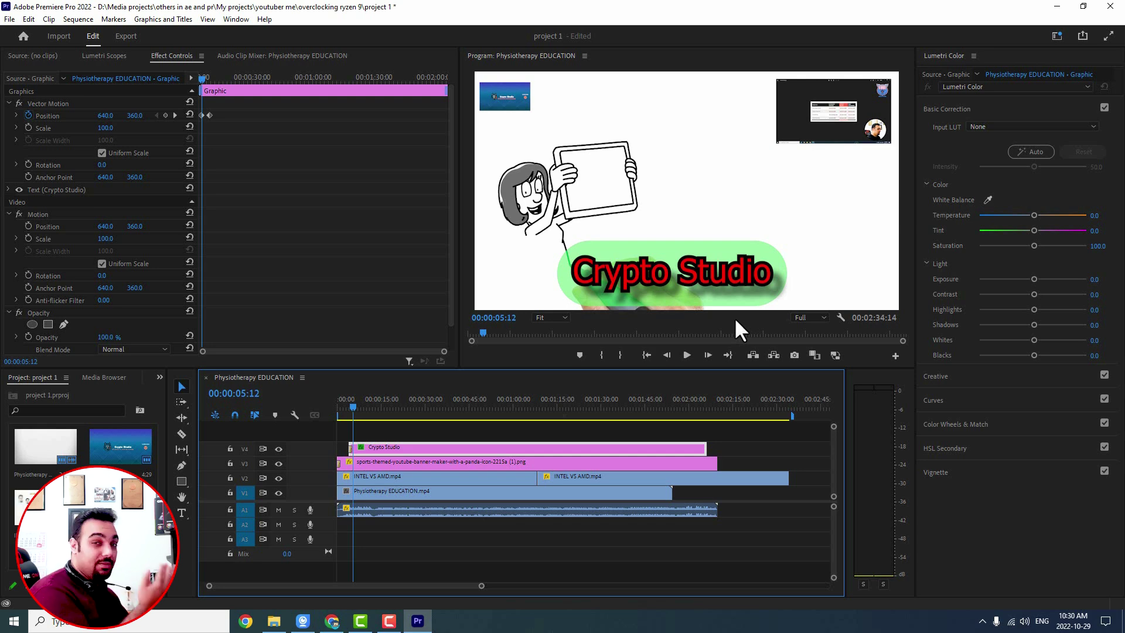
{"action": "key", "text": "space"}
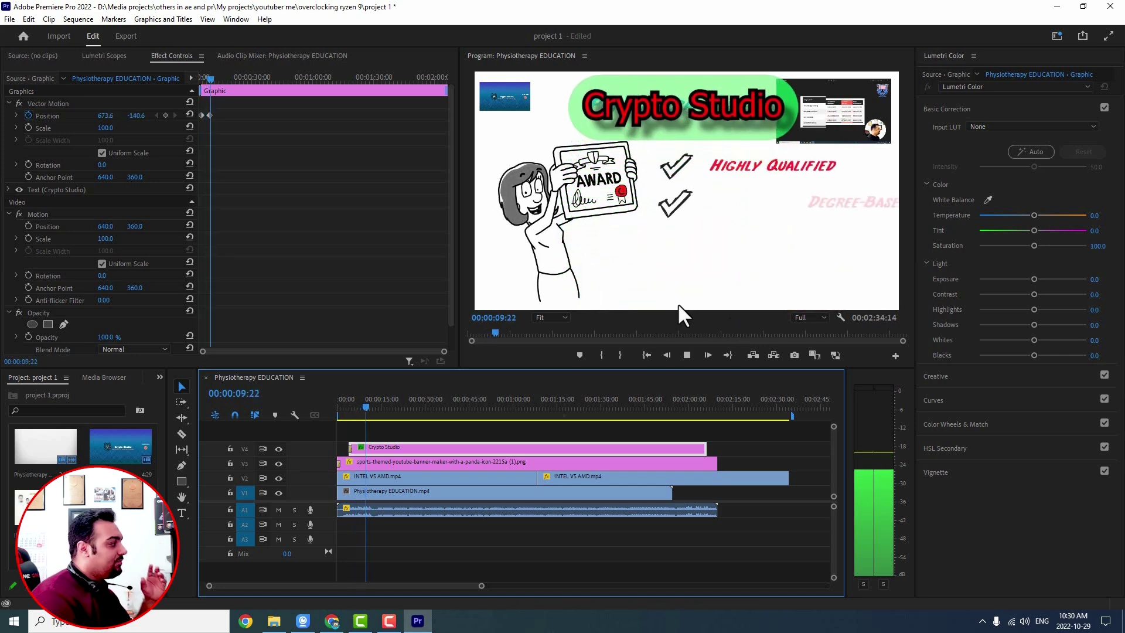
Move the Crypto Studio title's second Position keyframe closer to the first and play that section to review the faster movement.
{"action": "key", "text": "space"}
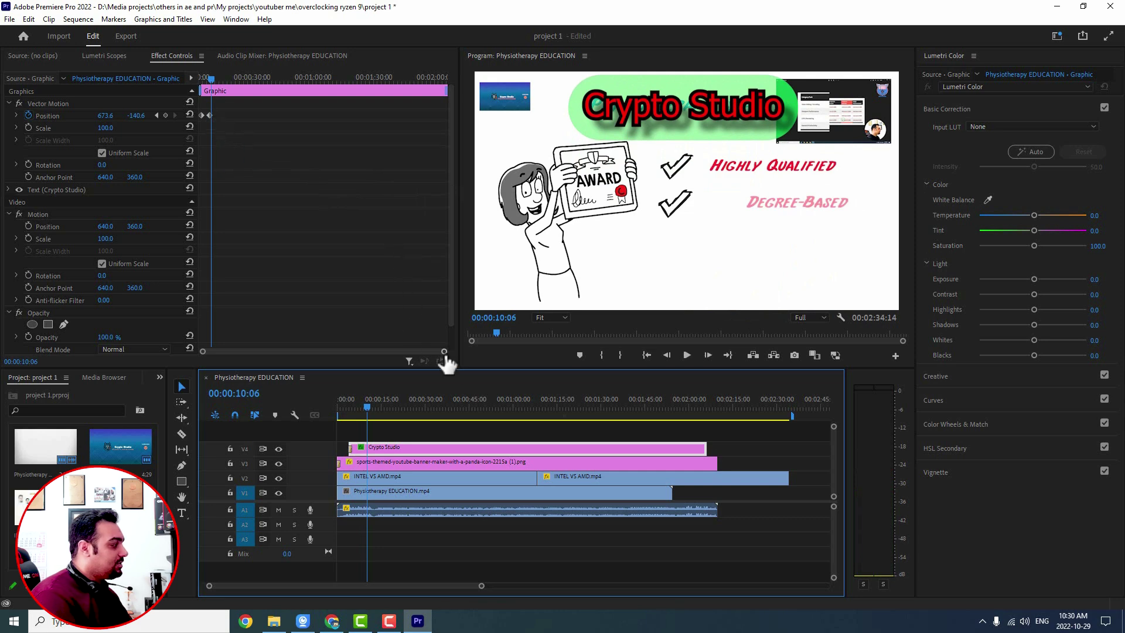
{"action": "left_click_drag", "start_coordinate": [441, 350], "coordinate": [387, 355]}
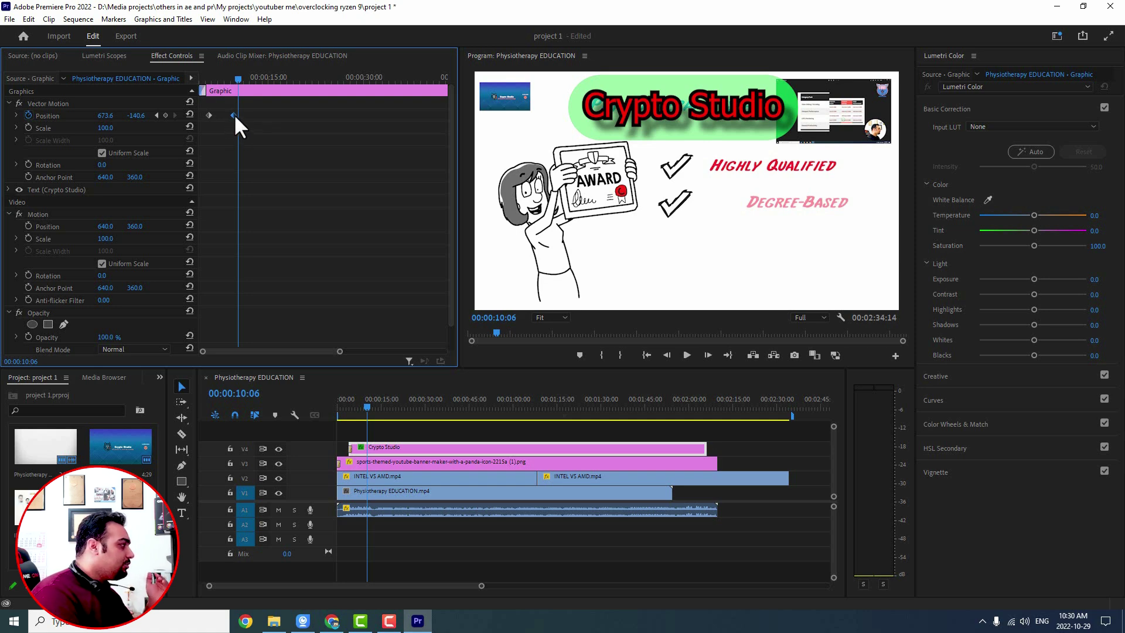
{"action": "left_click_drag", "start_coordinate": [234, 114], "coordinate": [221, 116]}
{"action": "left_click_drag", "start_coordinate": [217, 77], "coordinate": [189, 80]}
{"action": "key", "text": "space"}
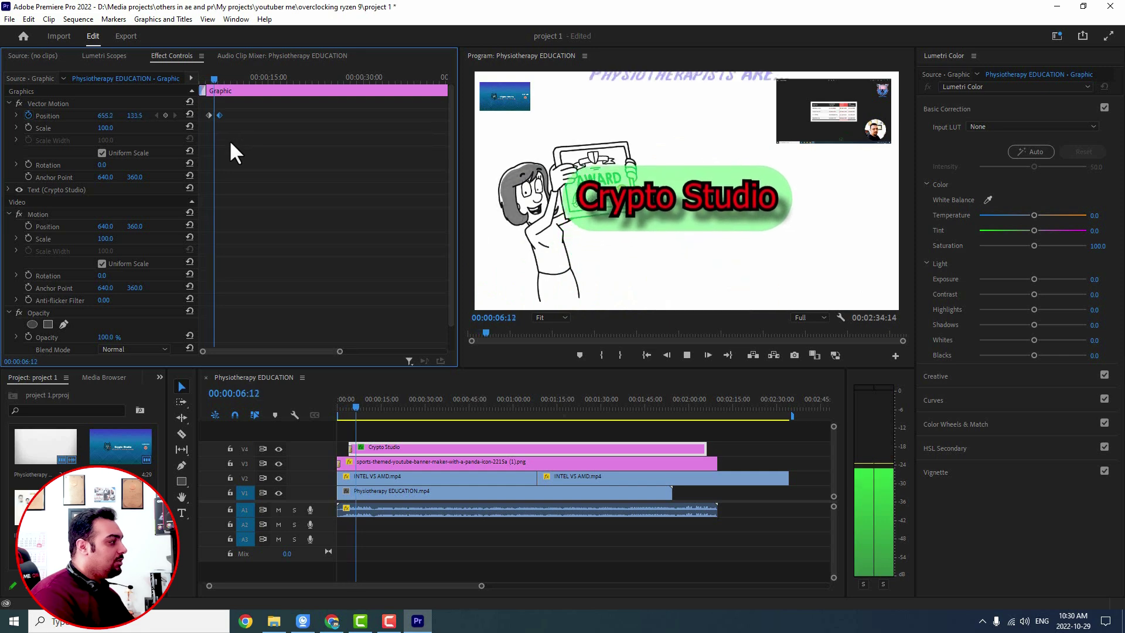
{"action": "key", "text": "space"}
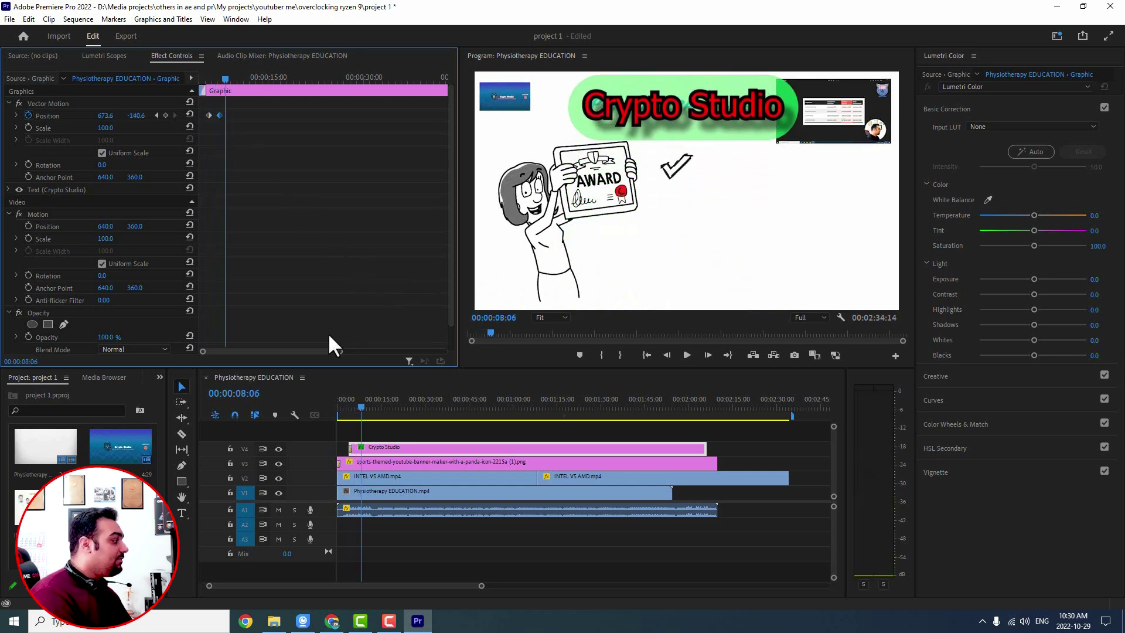
Move the title's second Position keyframe to 00:00:06:00, right beside the first, and replay the section to review the very quick movement.
{"action": "left_click_drag", "start_coordinate": [335, 351], "coordinate": [299, 352]}
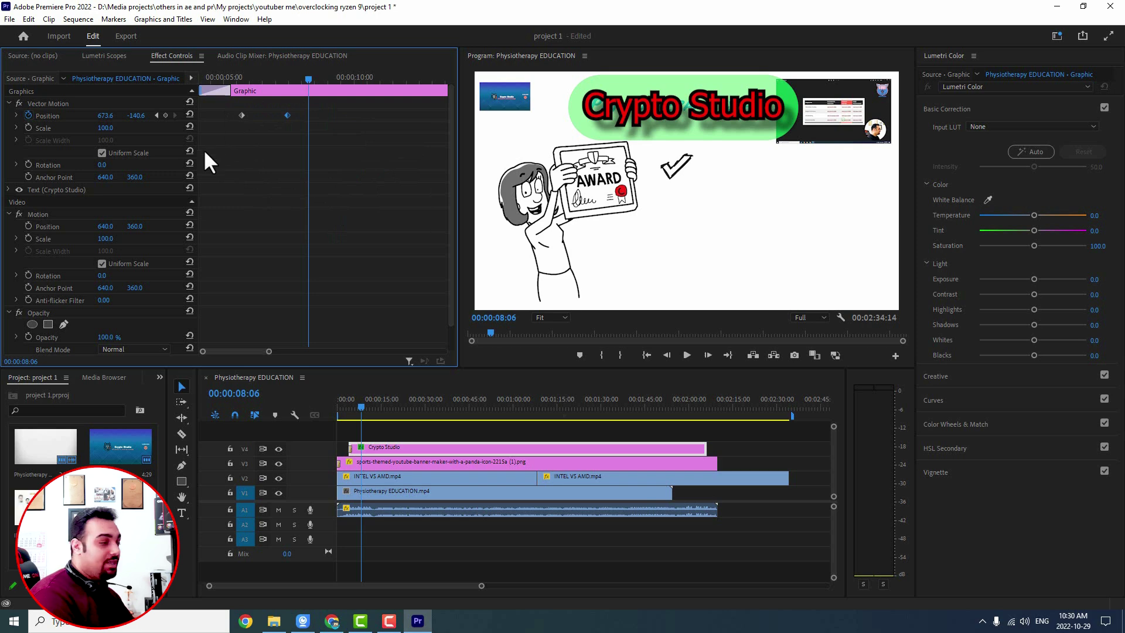
{"action": "left_click_drag", "start_coordinate": [286, 116], "coordinate": [249, 117]}
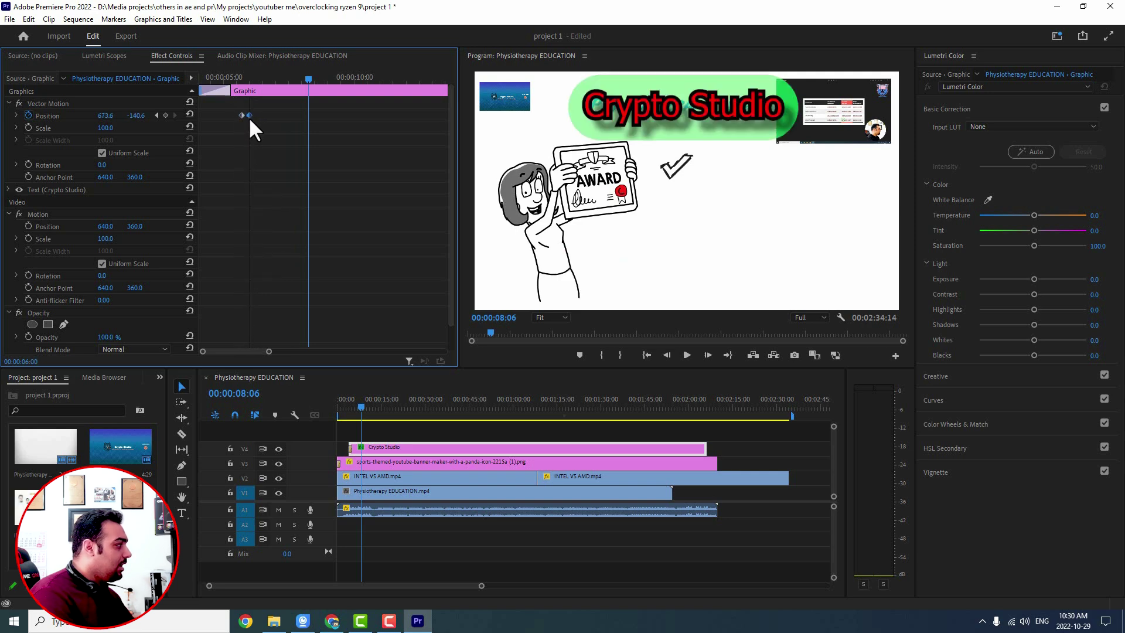
{"action": "left_click_drag", "start_coordinate": [229, 76], "coordinate": [178, 79]}
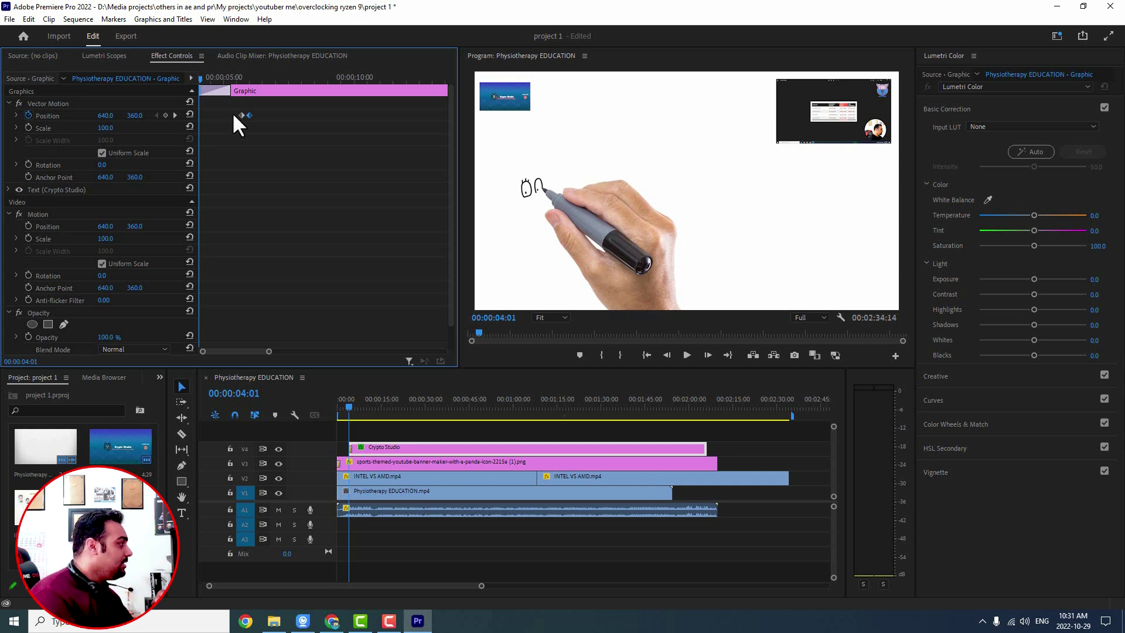
{"action": "key", "text": "space"}
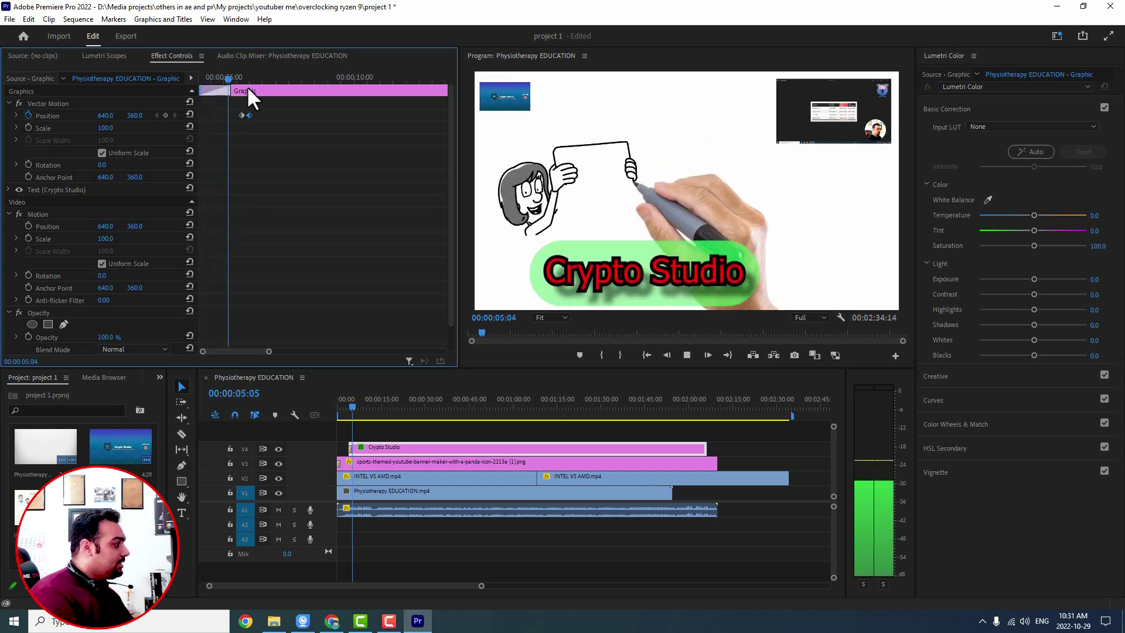
{"action": "key", "text": "space"}
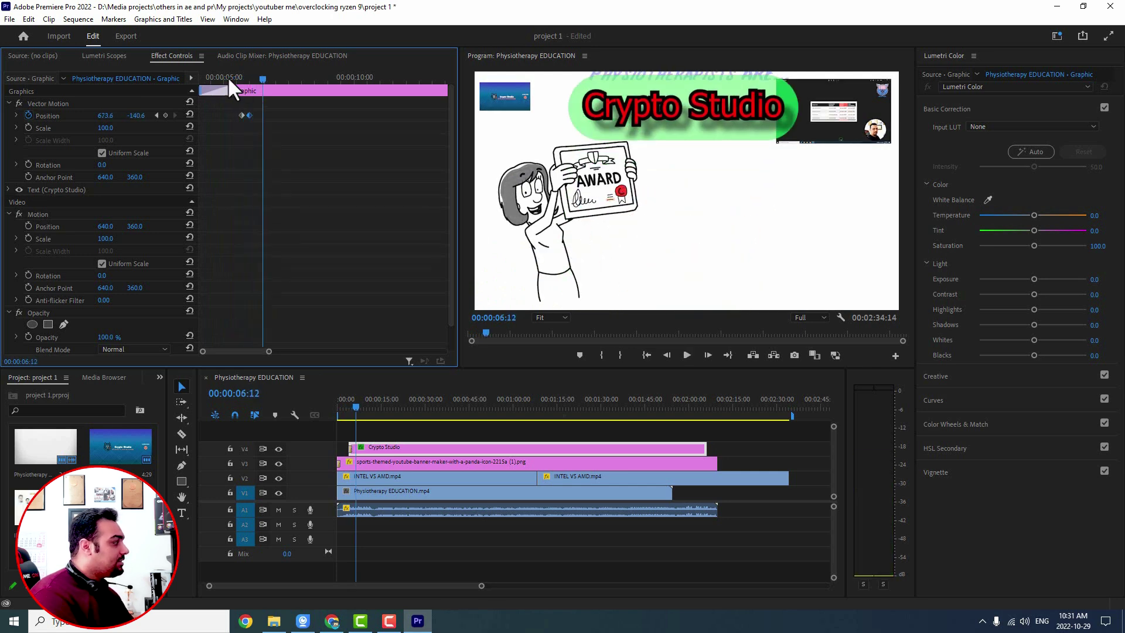
{"action": "left_click", "coordinate": [226, 77]}
{"action": "key", "text": "space"}
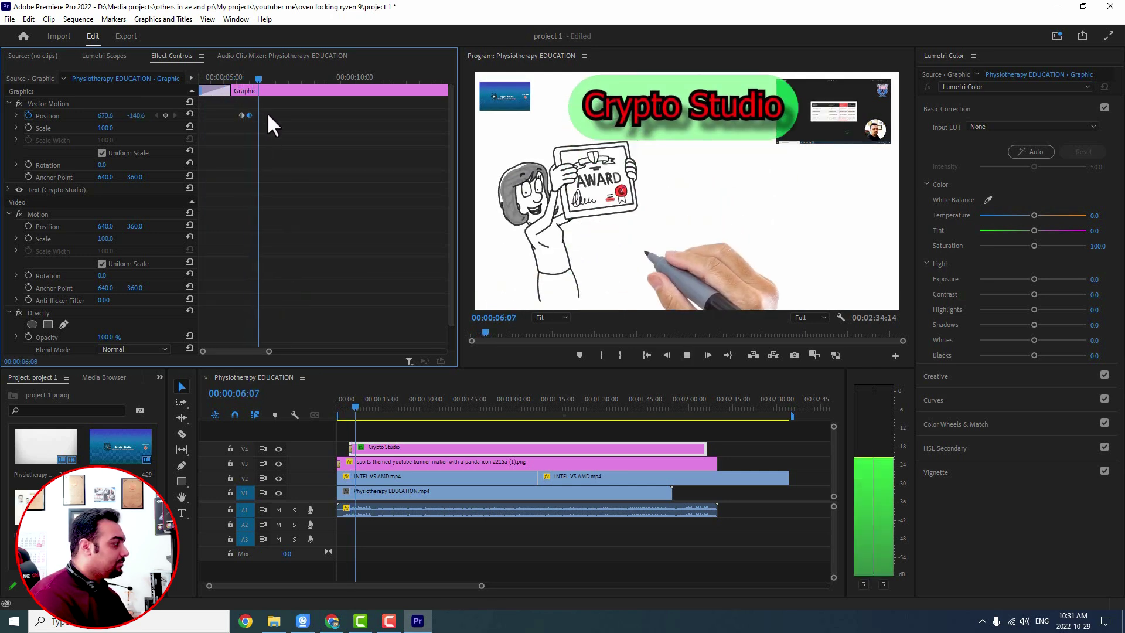
{"action": "key", "text": "space"}
Move the title's second Position keyframe much later, to around 00:00:16, and play through it to review the slow movement.
{"action": "left_click_drag", "start_coordinate": [248, 115], "coordinate": [417, 114]}
{"action": "scroll", "coordinate": [242, 349], "scroll_direction": "down", "scroll_amount": 3}
{"action": "left_click_drag", "start_coordinate": [316, 116], "coordinate": [405, 114]}
{"action": "scroll", "coordinate": [233, 351], "scroll_direction": "up", "scroll_amount": 1}
{"action": "scroll", "coordinate": [233, 352], "scroll_direction": "up", "scroll_amount": 1}
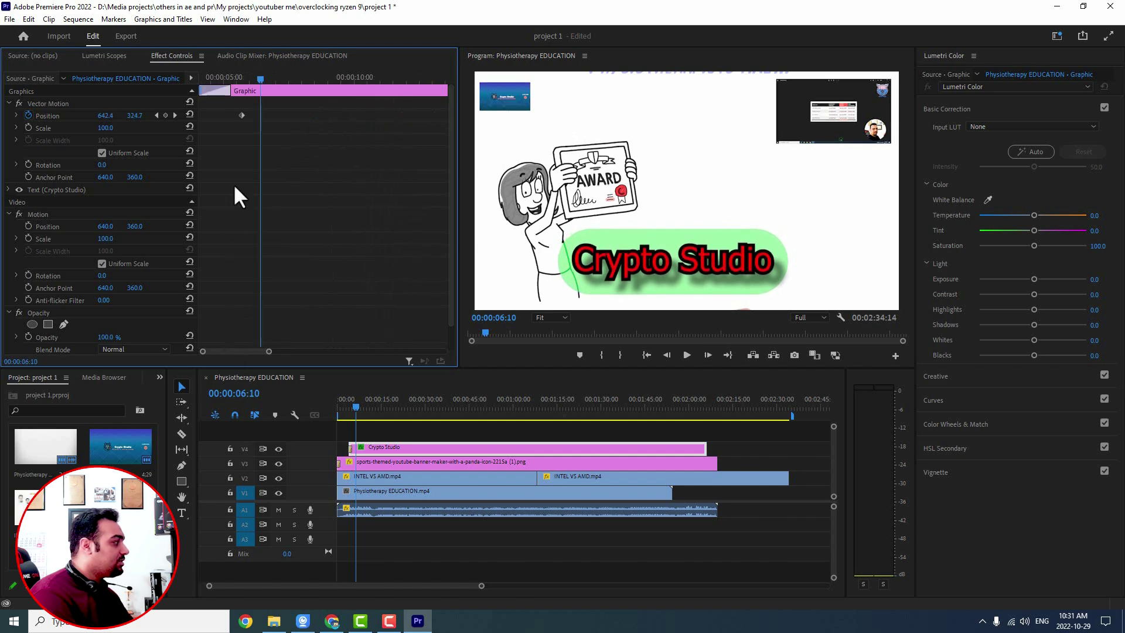
{"action": "key", "text": "space"}
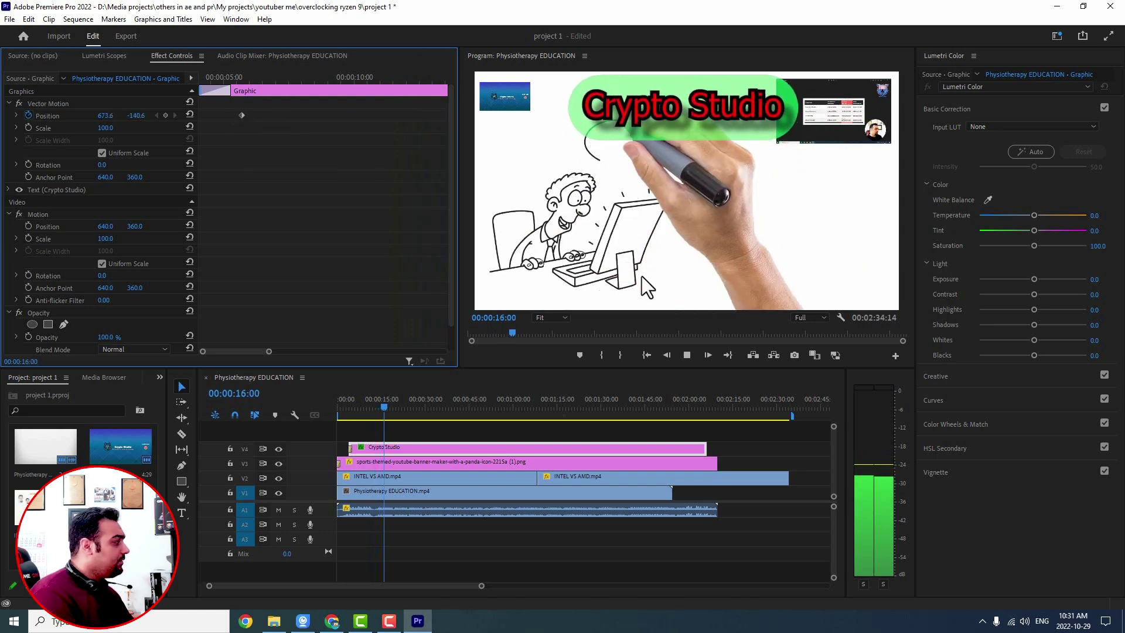
{"action": "key", "text": "space"}
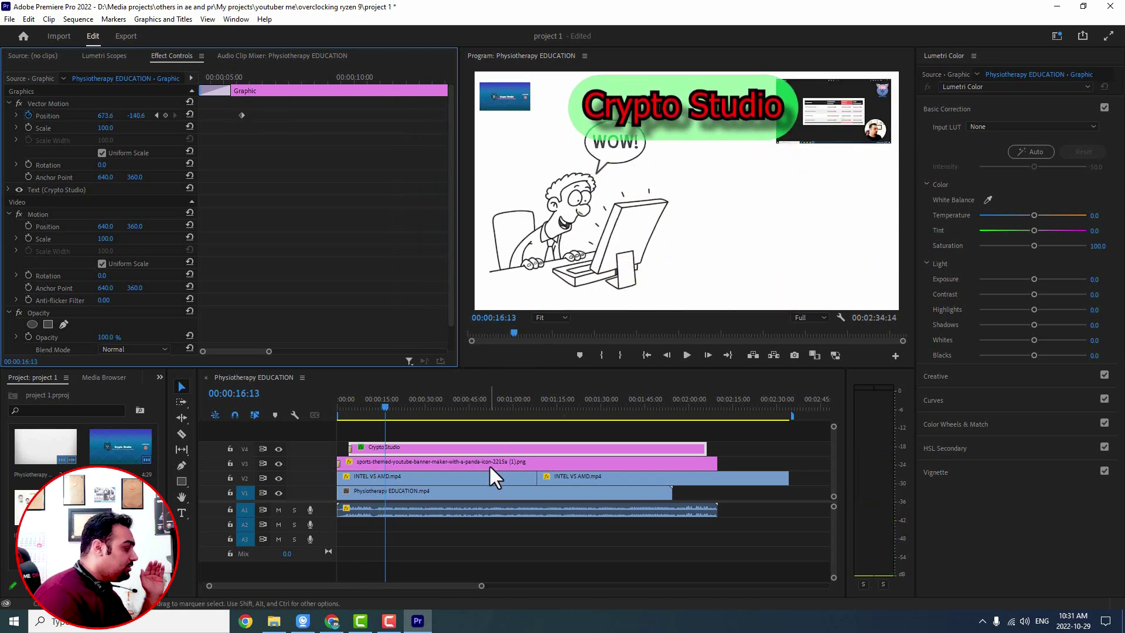
Keyframe the first INTEL VS AMD.mp4 clip's Position from 1083.4, 120.0 at 00:00:16:13 down to about 1083.4, 590.6 at 00:00:20:13.
{"action": "left_click", "coordinate": [451, 477]}
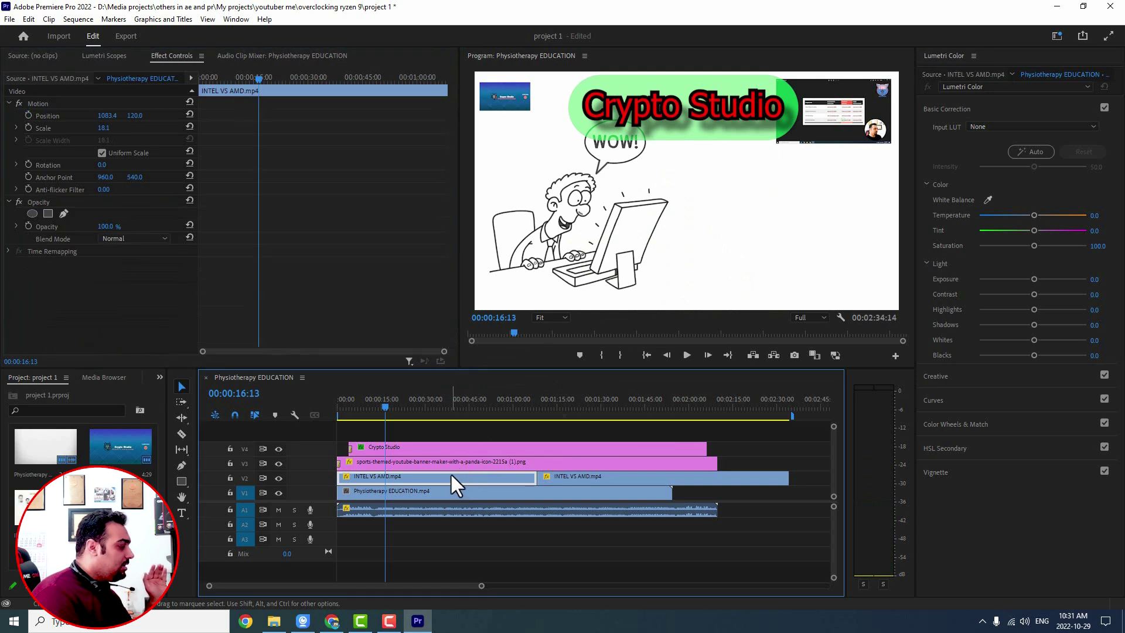
{"action": "left_click", "coordinate": [28, 115]}
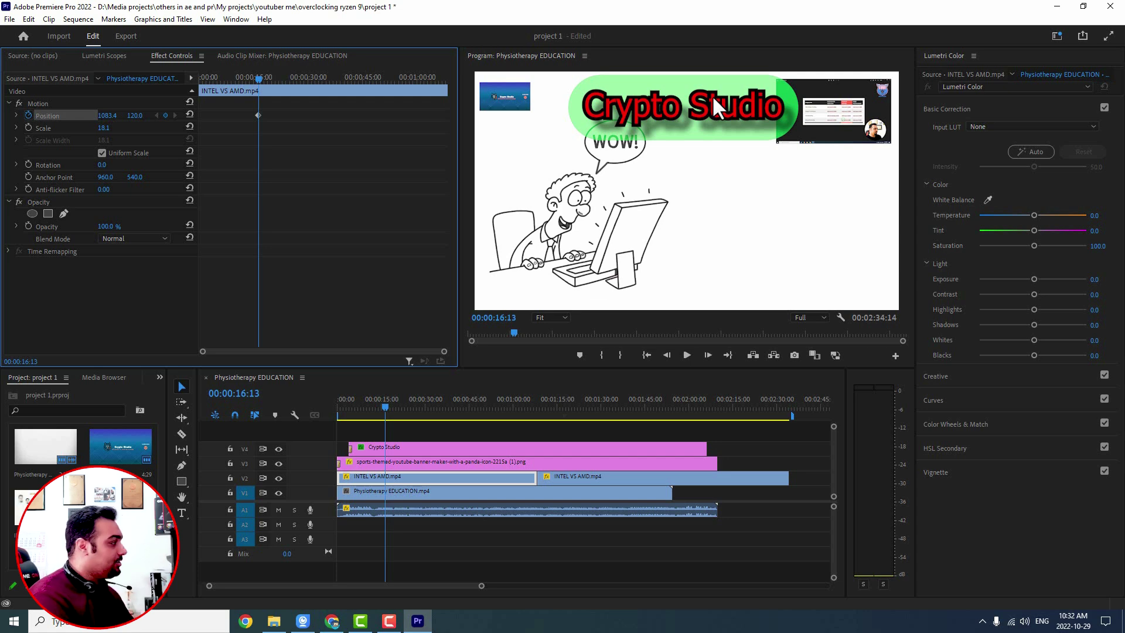
{"action": "key", "text": "space"}
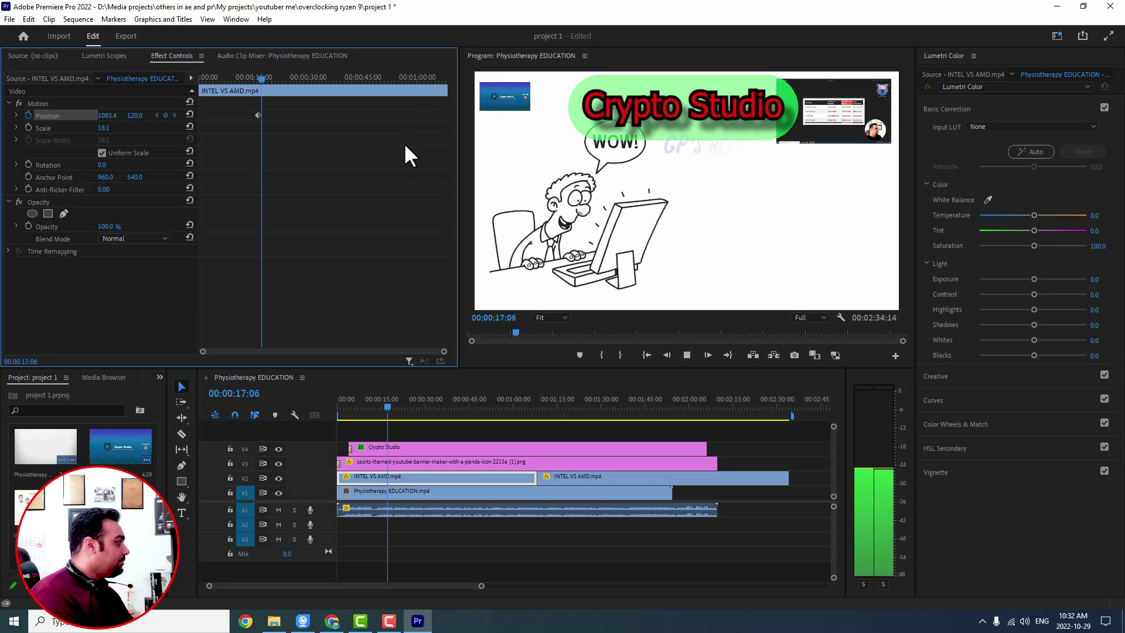
{"action": "key", "text": "space"}
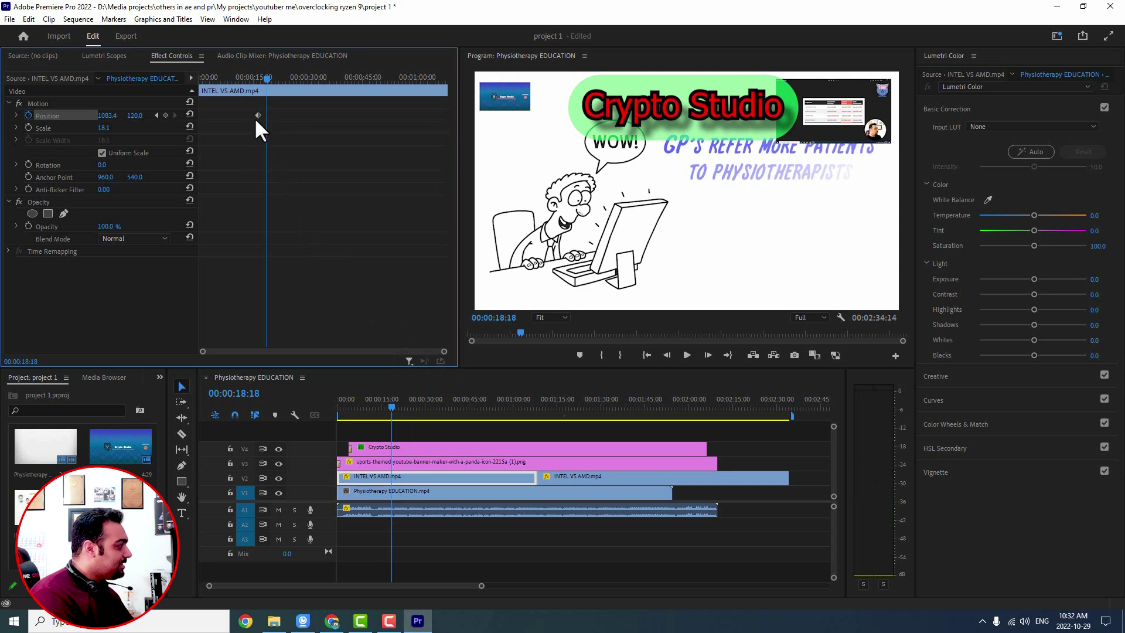
{"action": "key", "text": "space"}
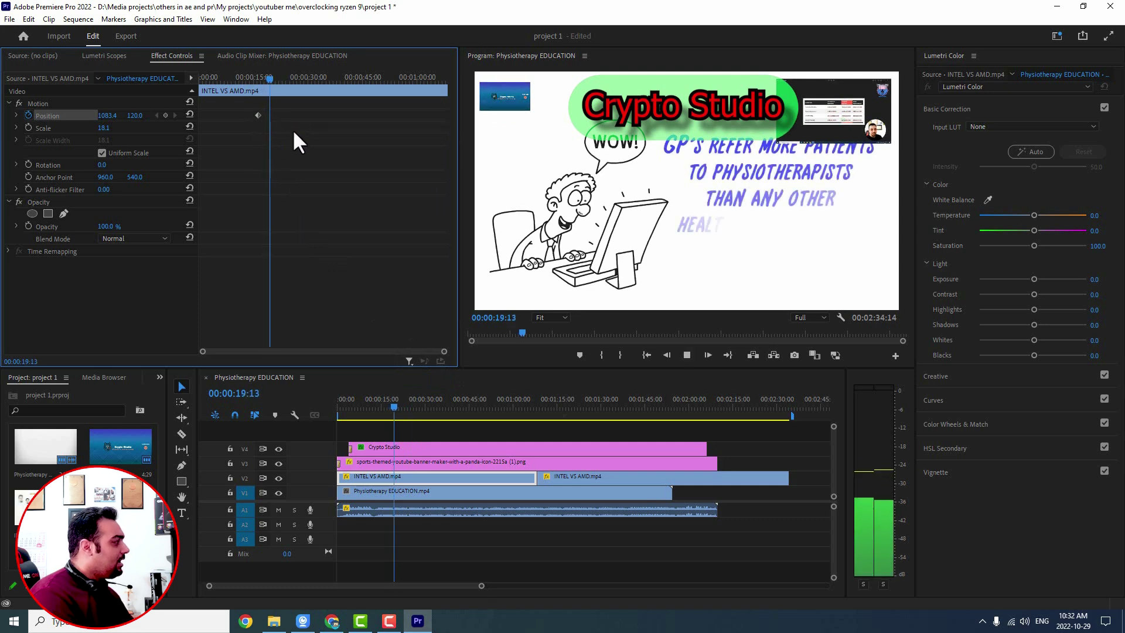
{"action": "key", "text": "space"}
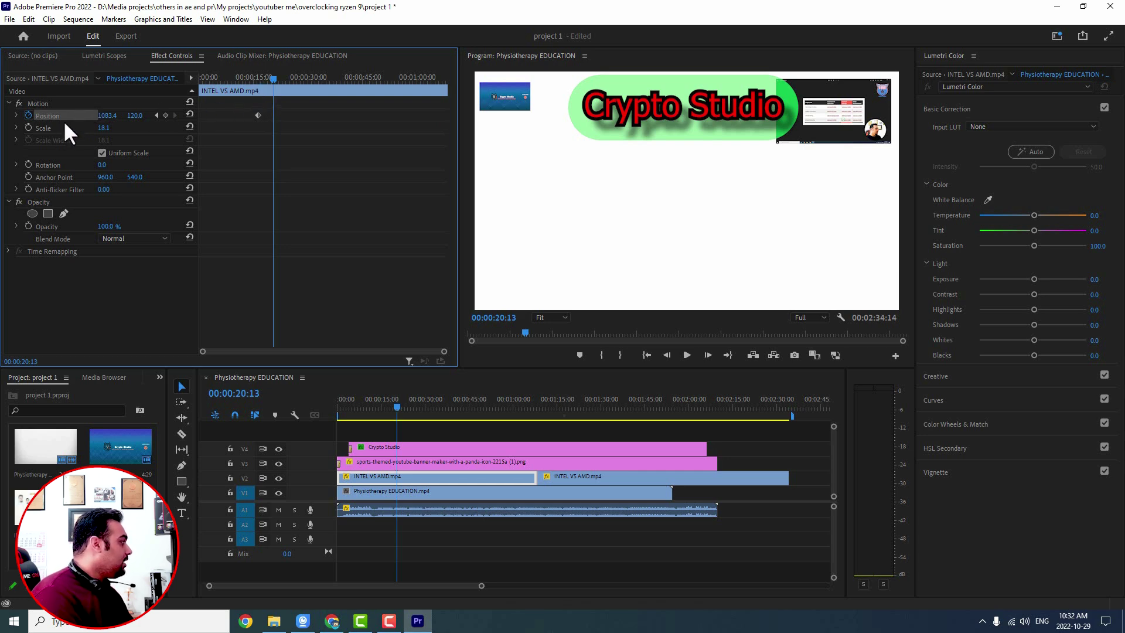
{"action": "left_click", "coordinate": [36, 104]}
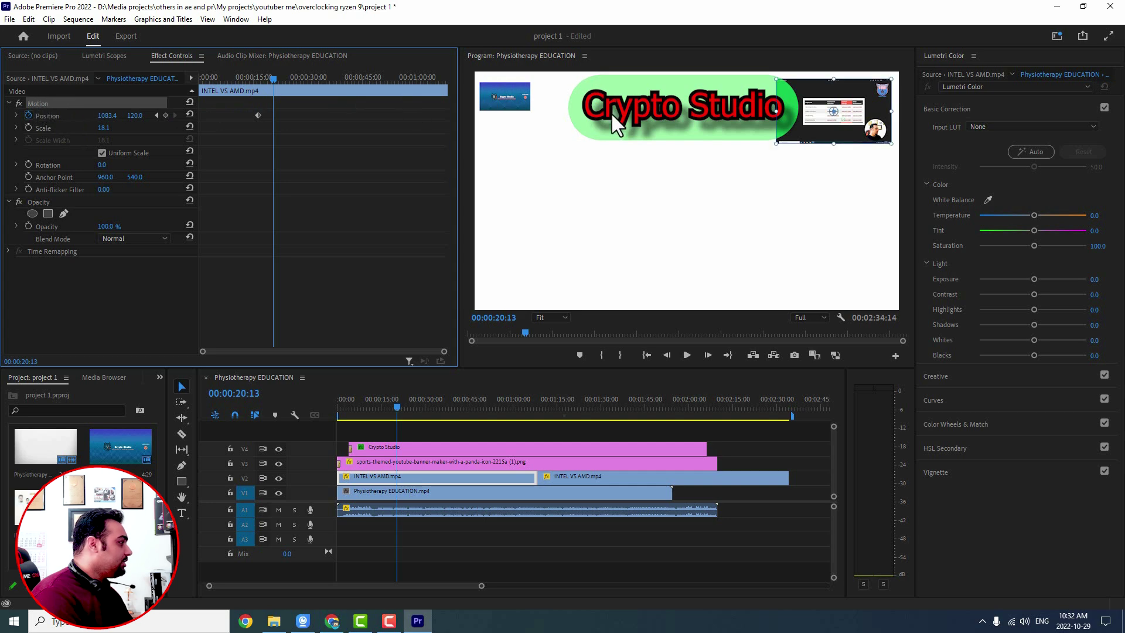
{"action": "left_click_drag", "start_coordinate": [853, 121], "coordinate": [870, 167]}
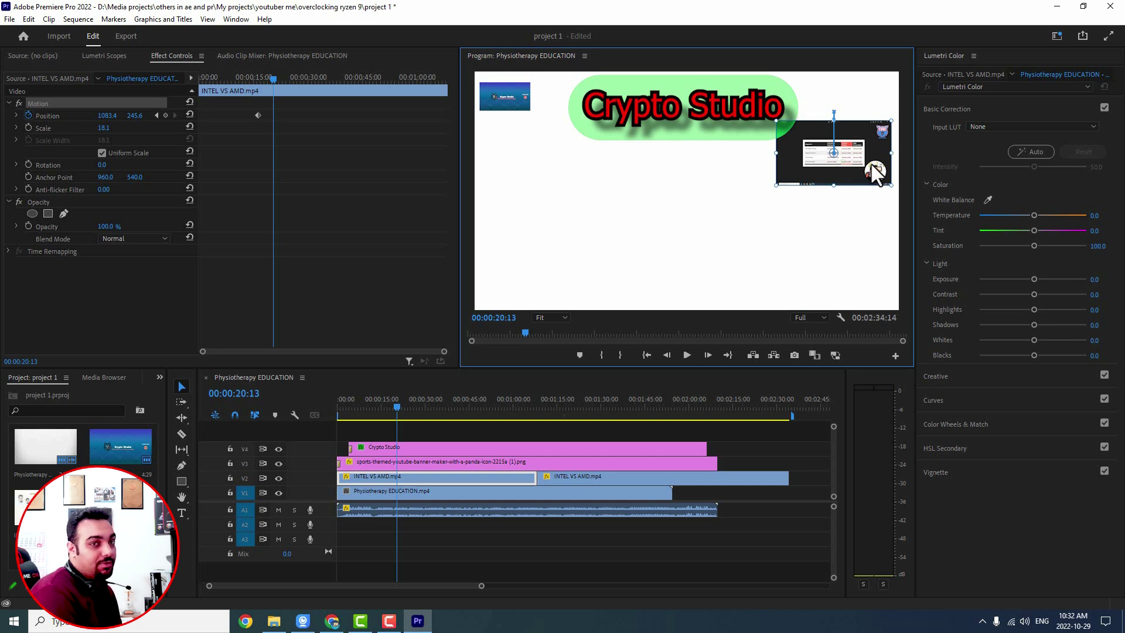
{"action": "left_click_drag", "start_coordinate": [873, 168], "coordinate": [891, 278]}
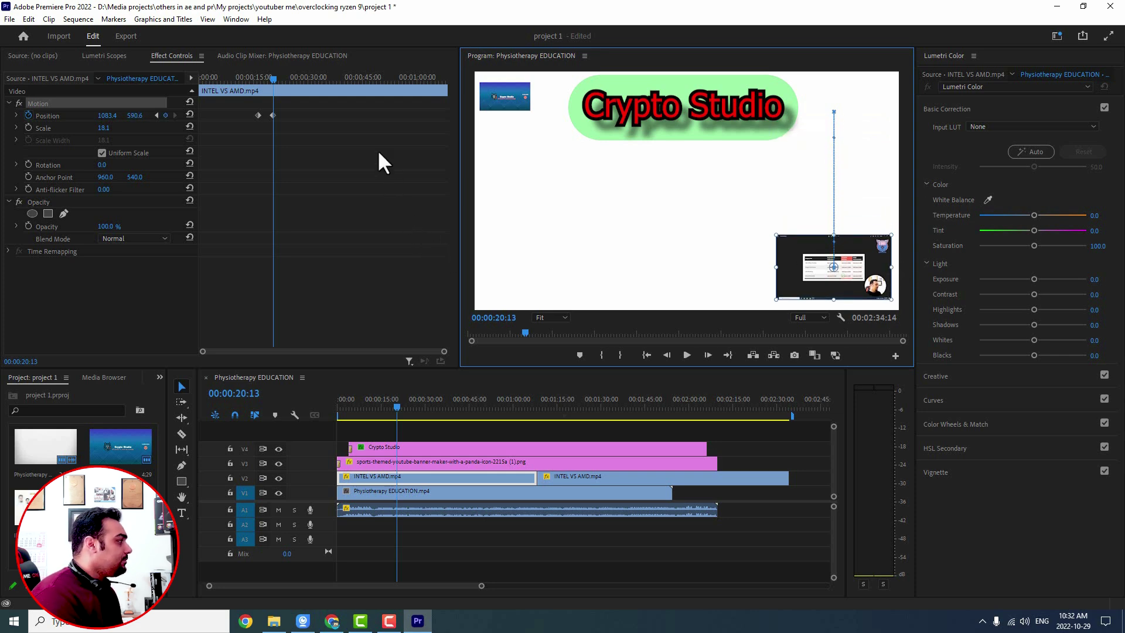
{"action": "left_click_drag", "start_coordinate": [272, 115], "coordinate": [273, 117]}
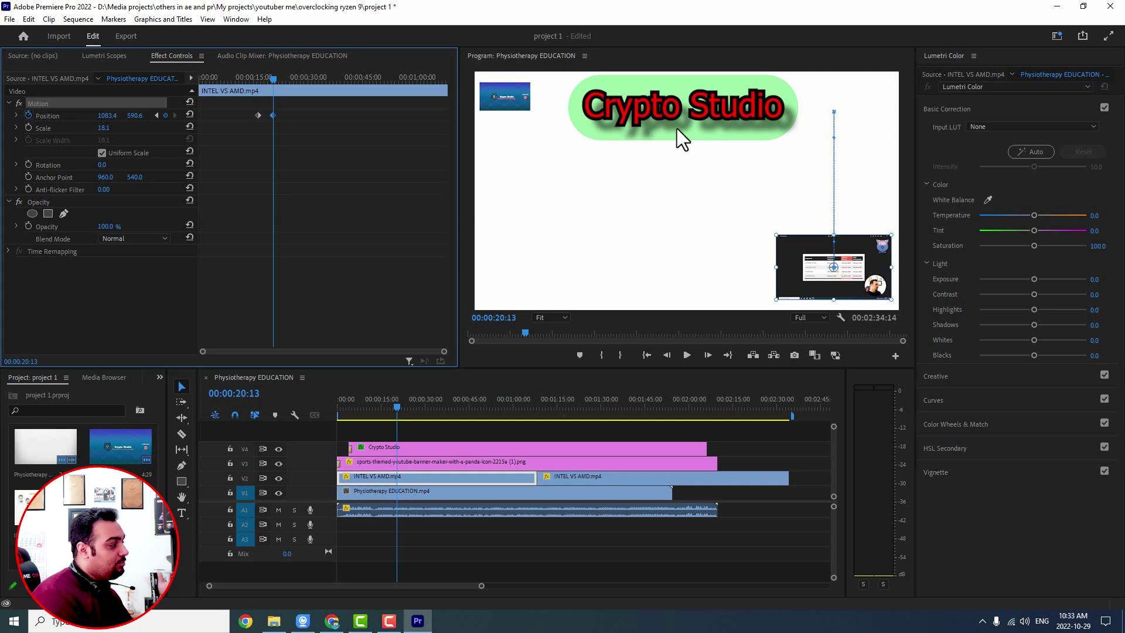
Shift both Crypto Studio Position keyframes so the first sits at 00:00:16:10, aligned with the first keyframe of the INTEL VS AMD.mp4 clip.
{"action": "left_click", "coordinate": [426, 446]}
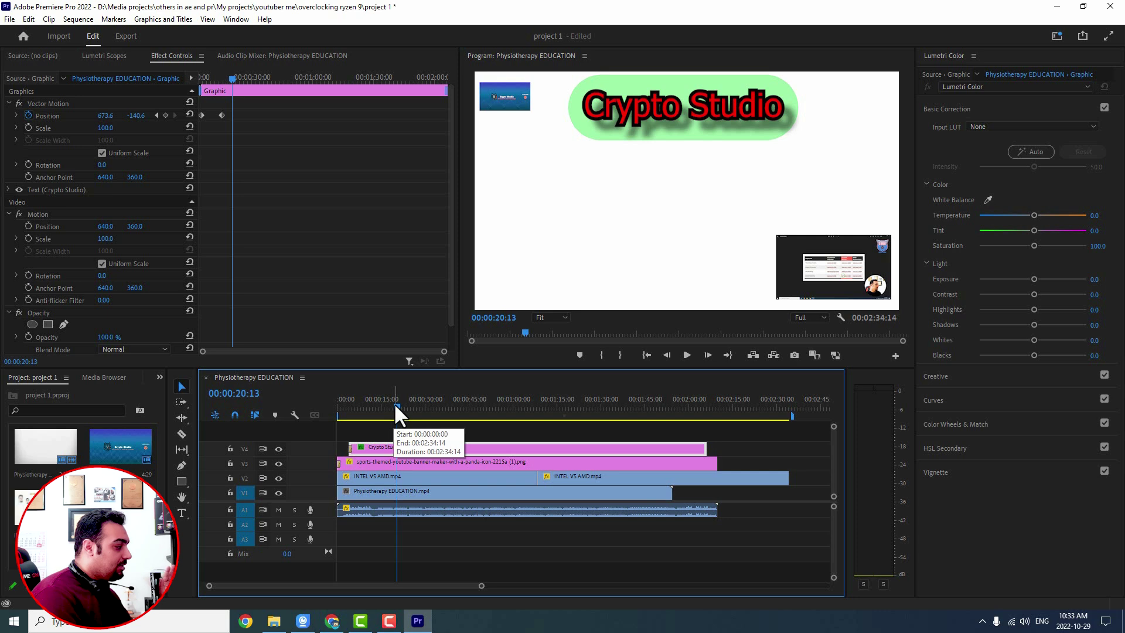
{"action": "left_click", "coordinate": [406, 463]}
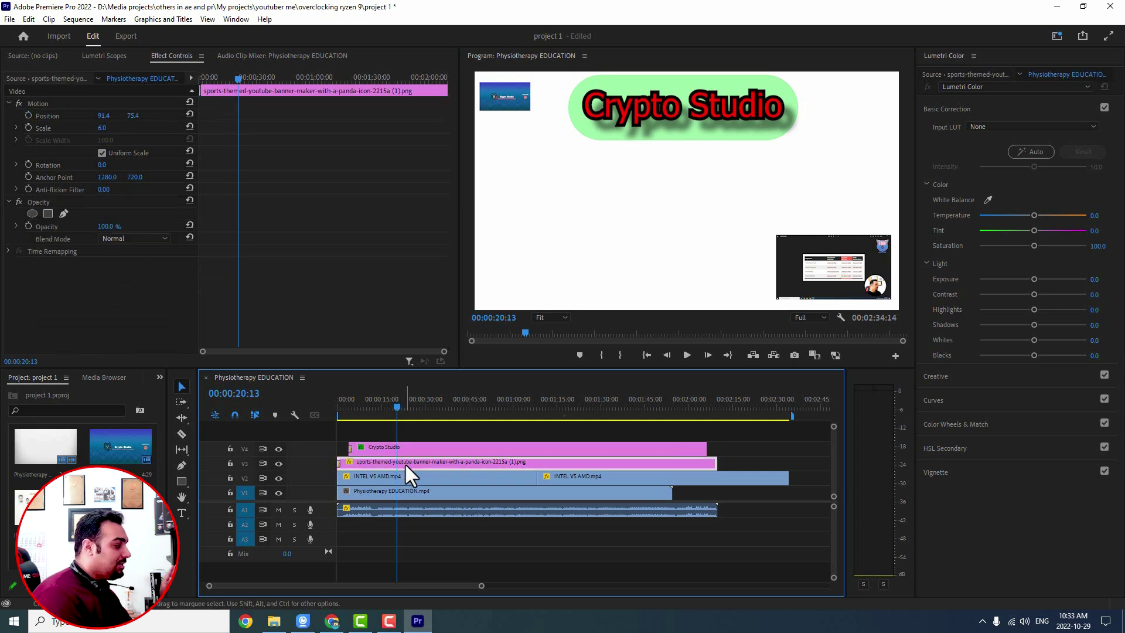
{"action": "left_click", "coordinate": [403, 482]}
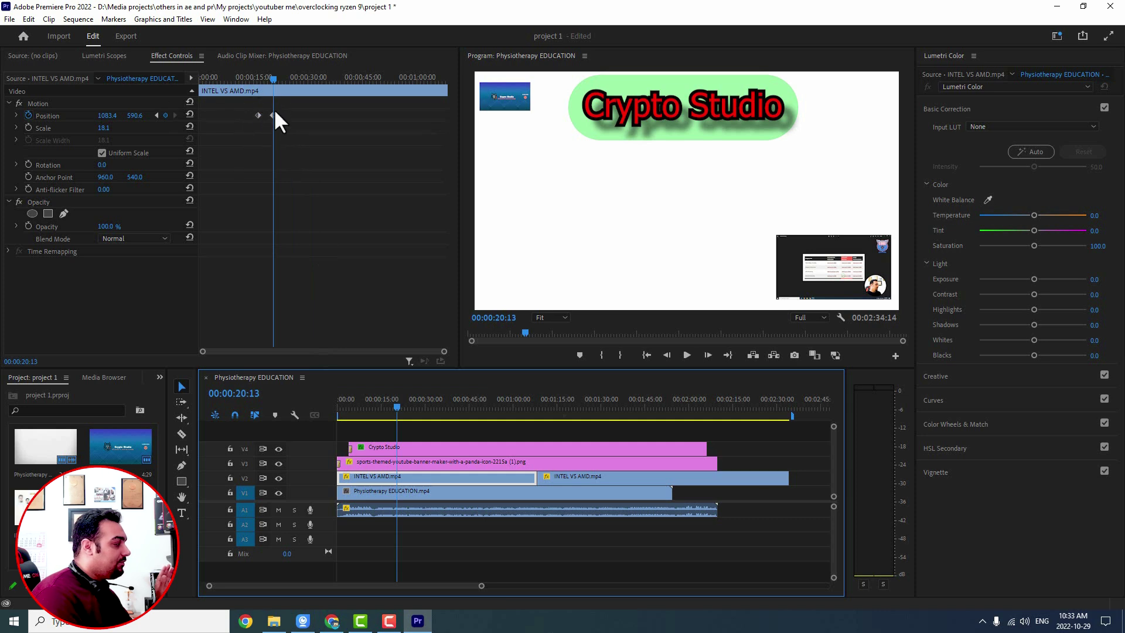
{"action": "left_click_drag", "start_coordinate": [270, 78], "coordinate": [256, 78]}
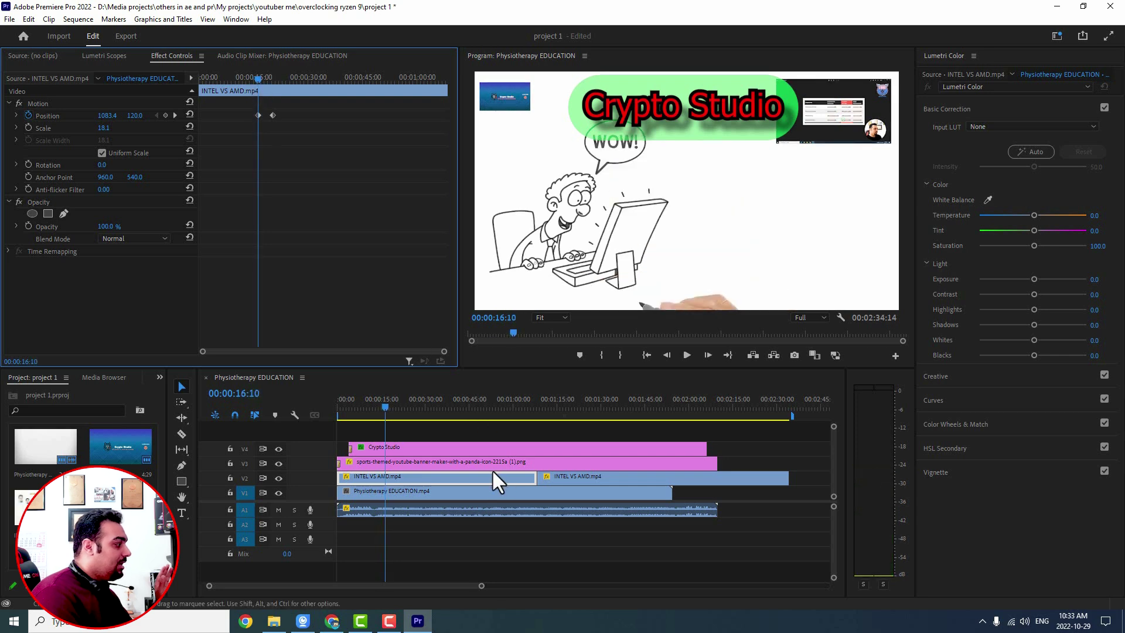
{"action": "left_click", "coordinate": [416, 449]}
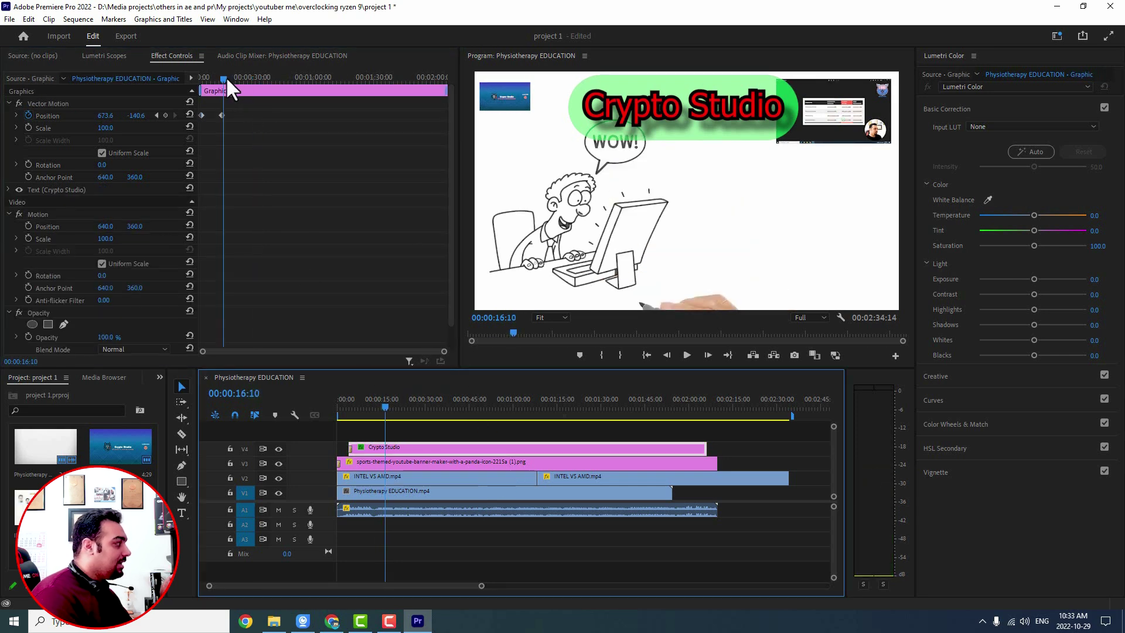
{"action": "mouse_move", "coordinate": [232, 106]}
{"action": "left_mouse_down"}
{"action": "mouse_move", "coordinate": [194, 124]}
{"action": "mouse_move", "coordinate": [224, 116]}
{"action": "left_mouse_up"}
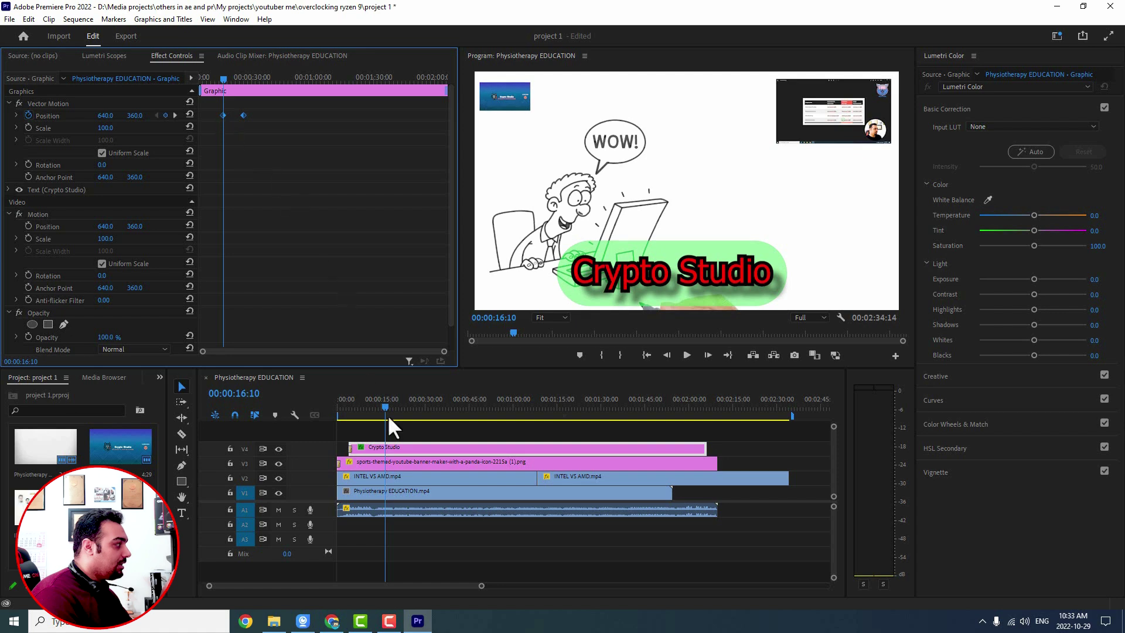
{"action": "left_click", "coordinate": [430, 478]}
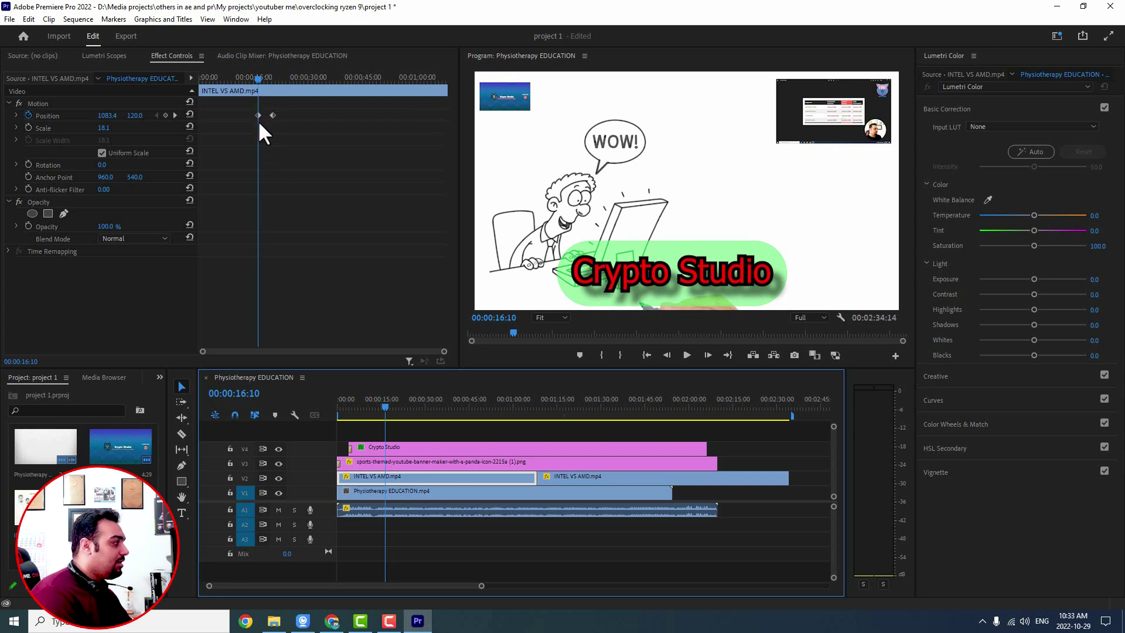
{"action": "left_click", "coordinate": [441, 448]}
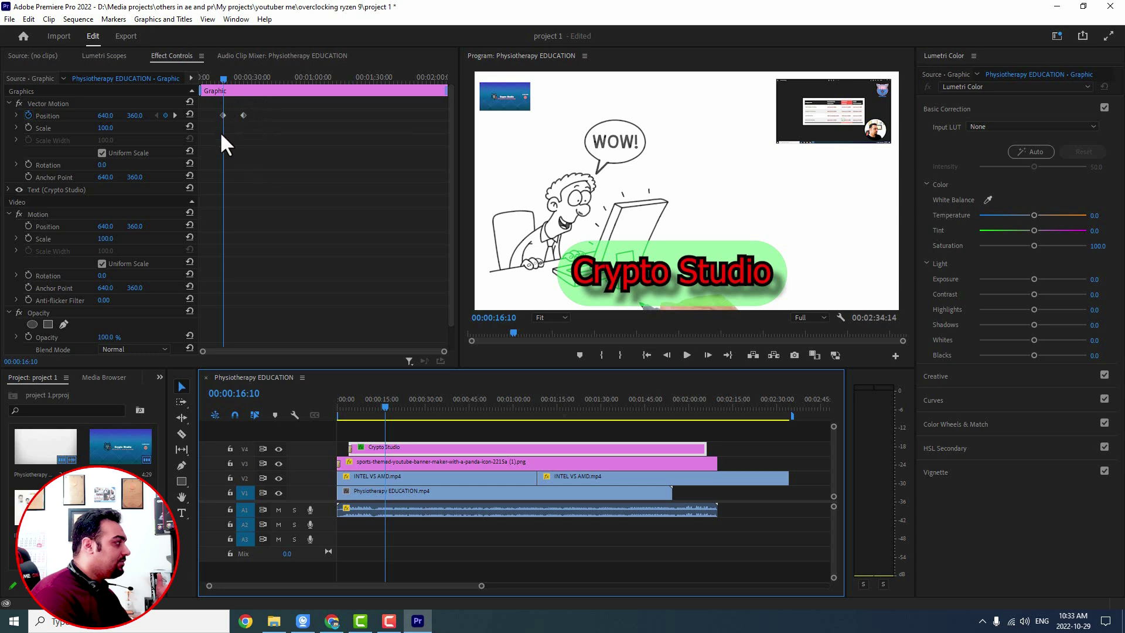
Play the sequence from the start to 00:00:19:16 to review the title and the INTEL VS AMD.mp4 clip moving together.
{"action": "left_click_drag", "start_coordinate": [386, 411], "coordinate": [325, 410]}
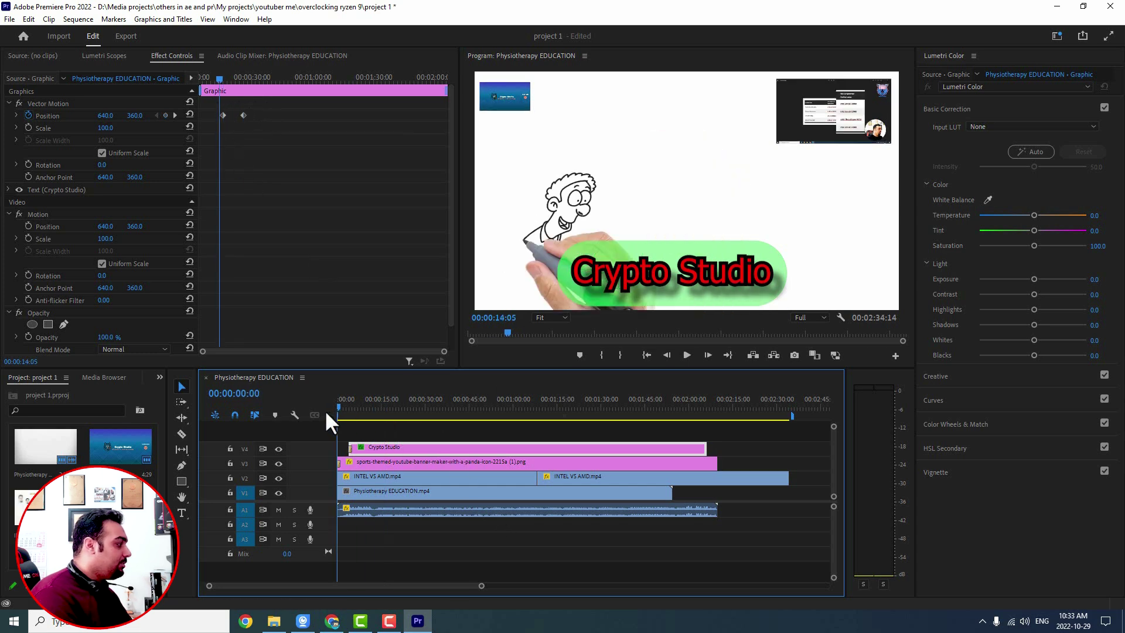
{"action": "key", "text": "space"}
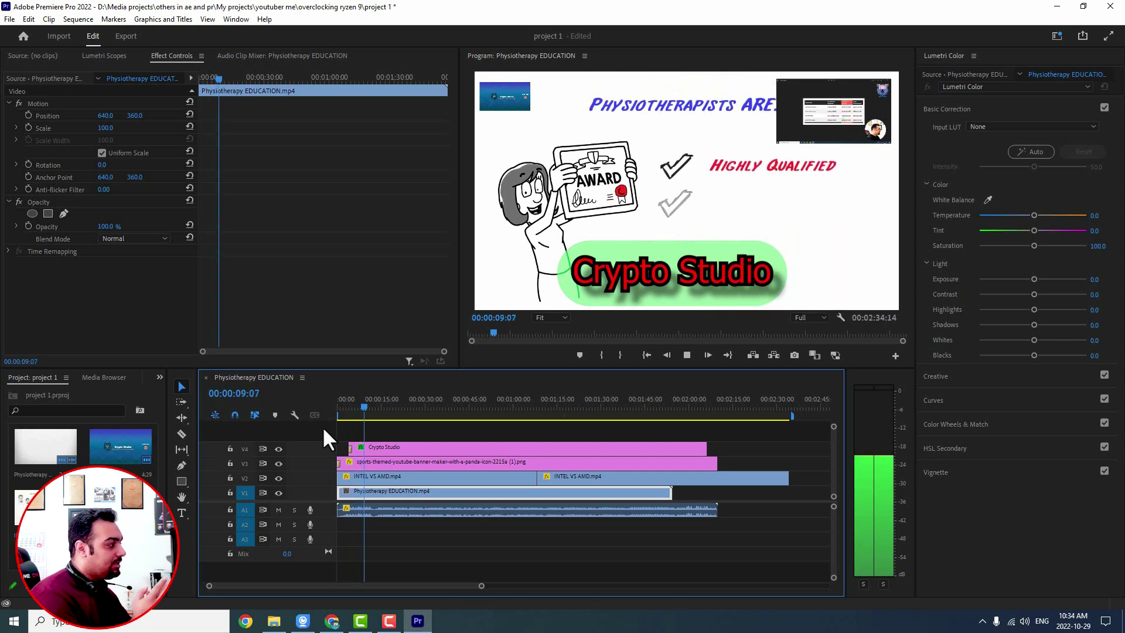
{"action": "left_click", "coordinate": [424, 447]}
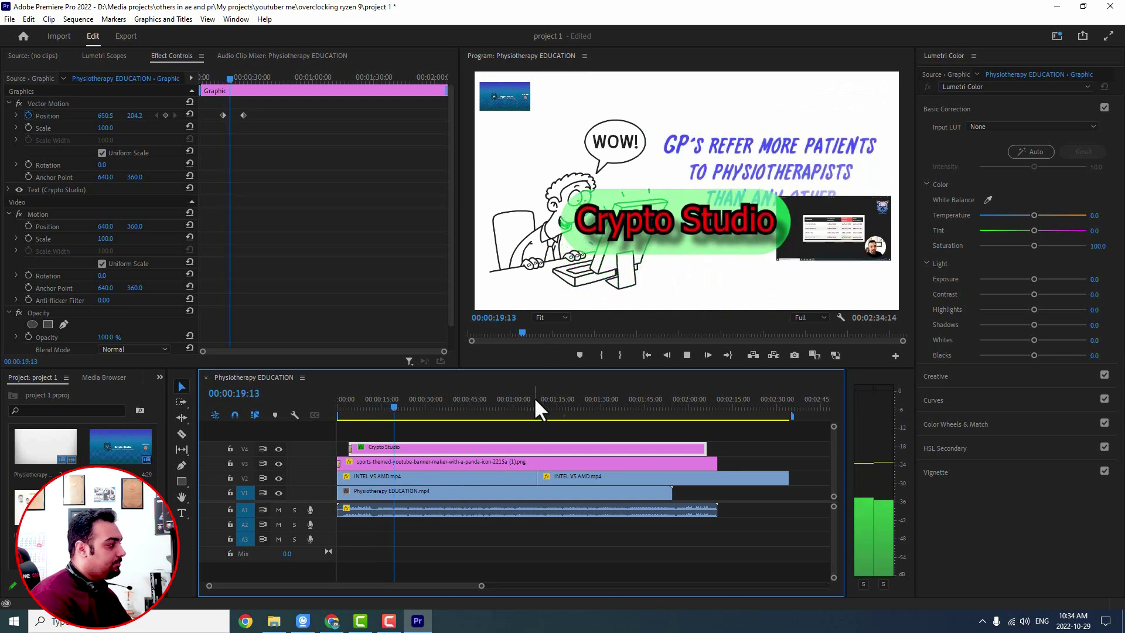
{"action": "key", "text": "space"}
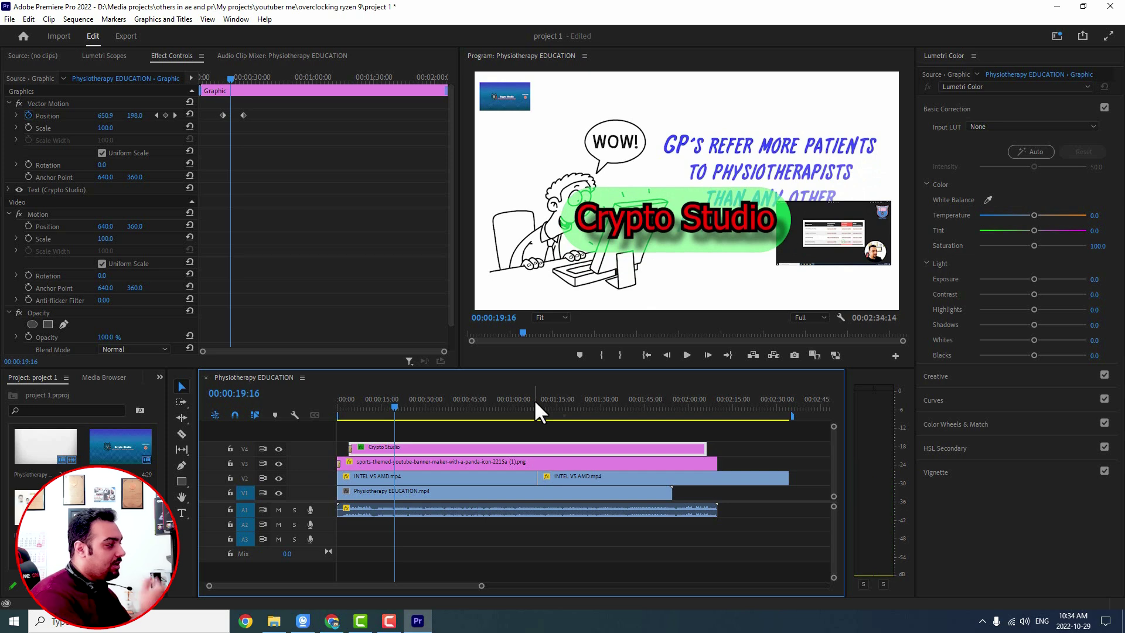
Move the Crypto Studio title's second Position keyframe earlier, to about 00:00:21, so the title moves up faster.
{"action": "key", "text": "space"}
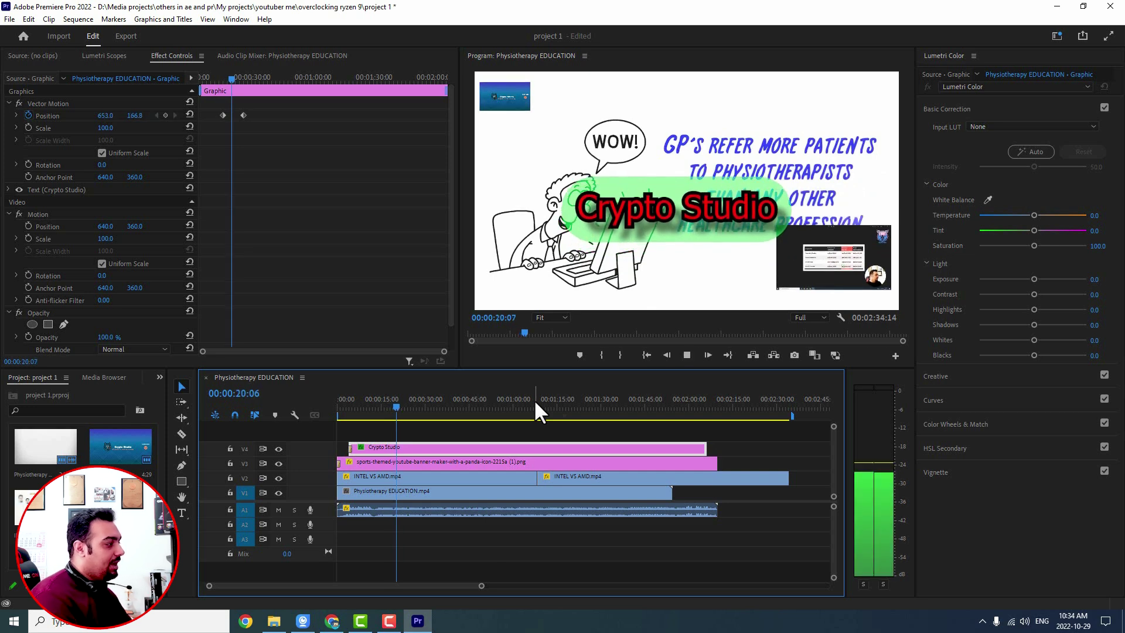
{"action": "key", "text": "space"}
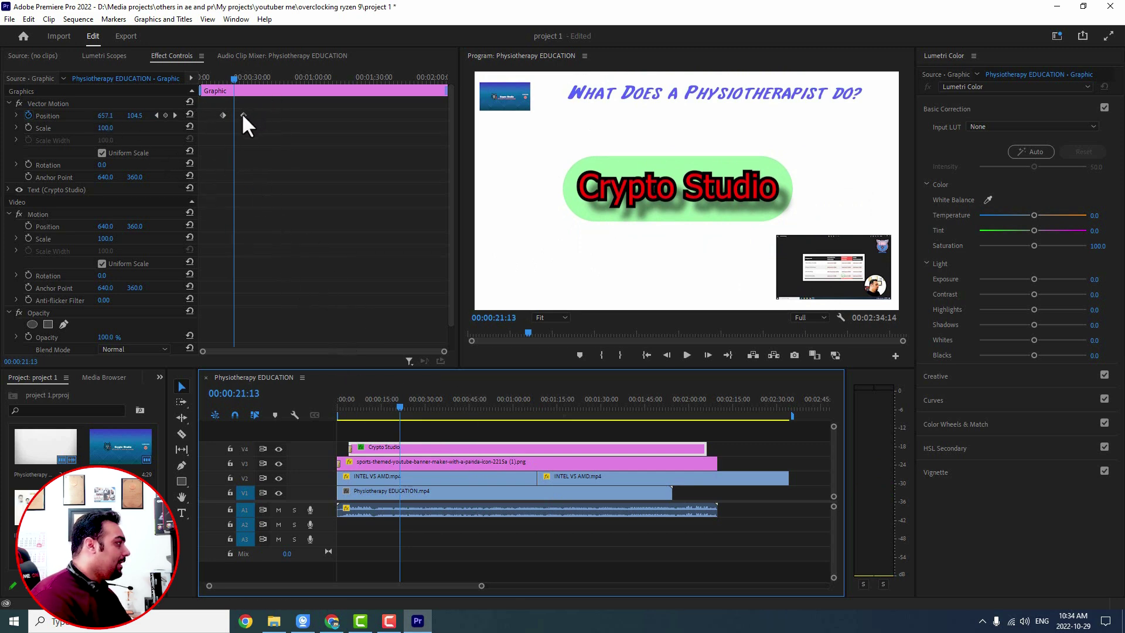
{"action": "left_click_drag", "start_coordinate": [242, 114], "coordinate": [233, 115]}
{"action": "left_click", "coordinate": [360, 406]}
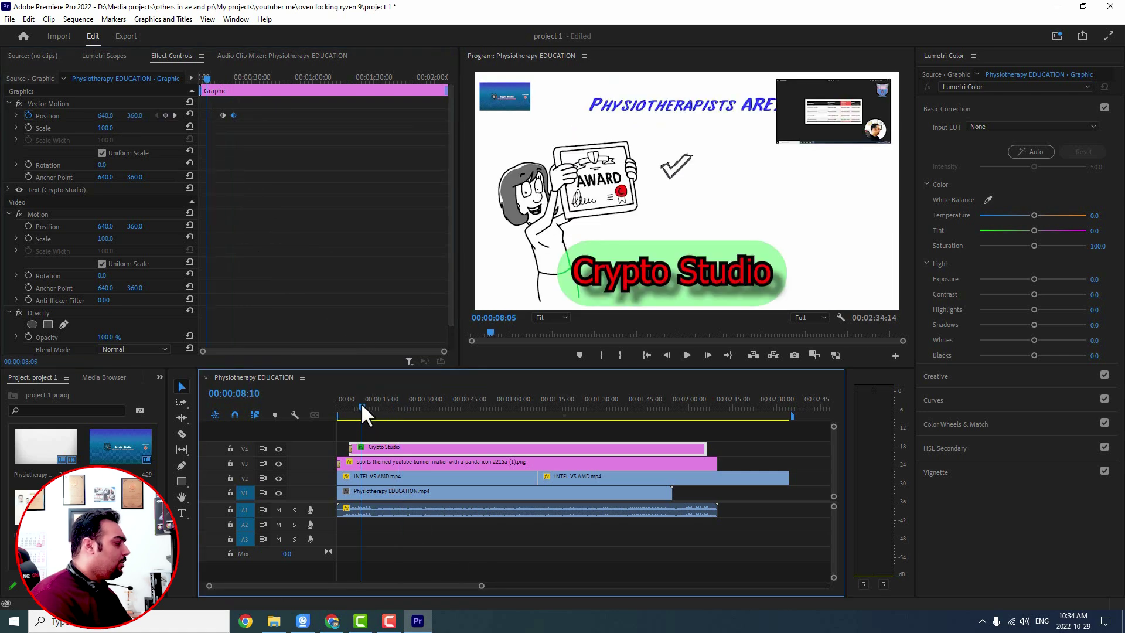
{"action": "left_click", "coordinate": [366, 406]}
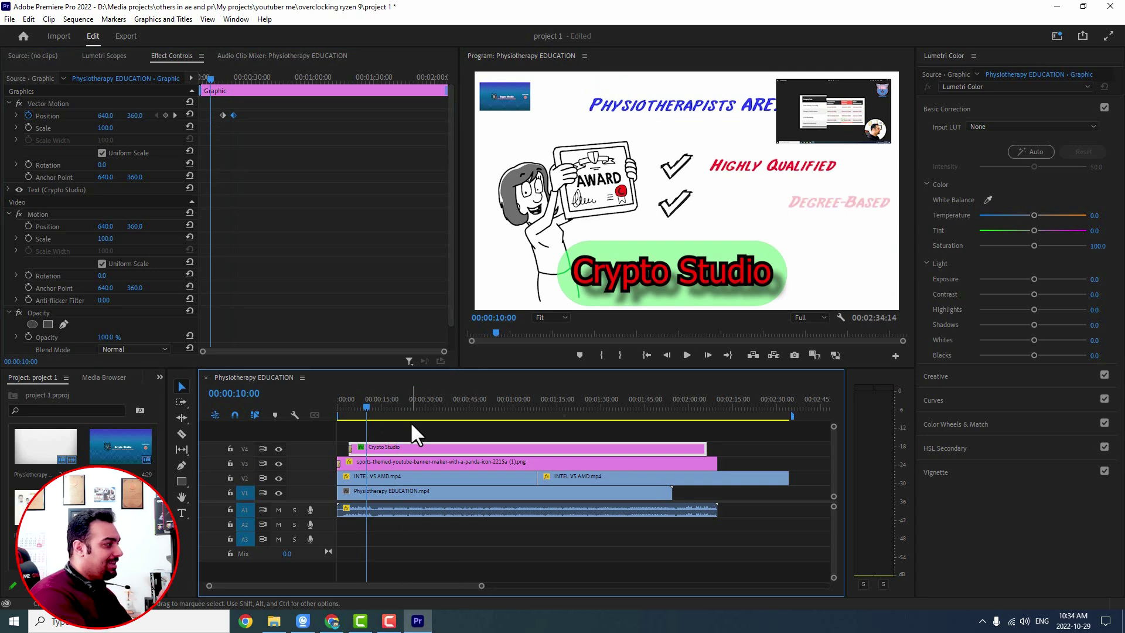
Align the Crypto Studio title's second Position keyframe with the INTEL VS AMD.mp4 clip's second Position keyframe, at about 00:00:20:11.
{"action": "left_click", "coordinate": [382, 477]}
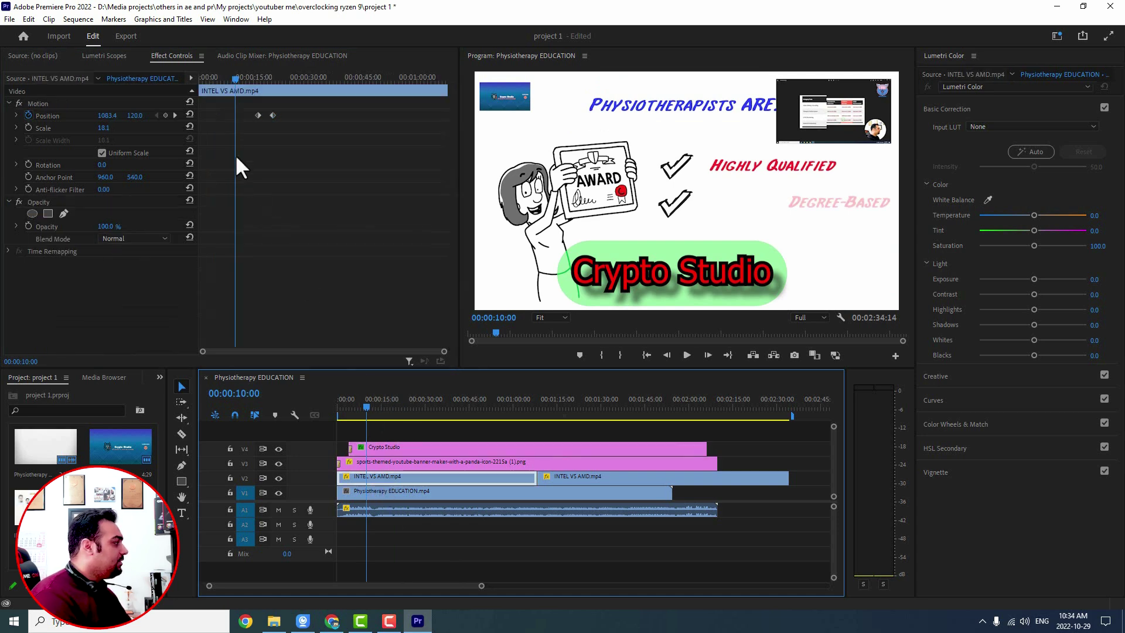
{"action": "left_click_drag", "start_coordinate": [237, 81], "coordinate": [275, 81]}
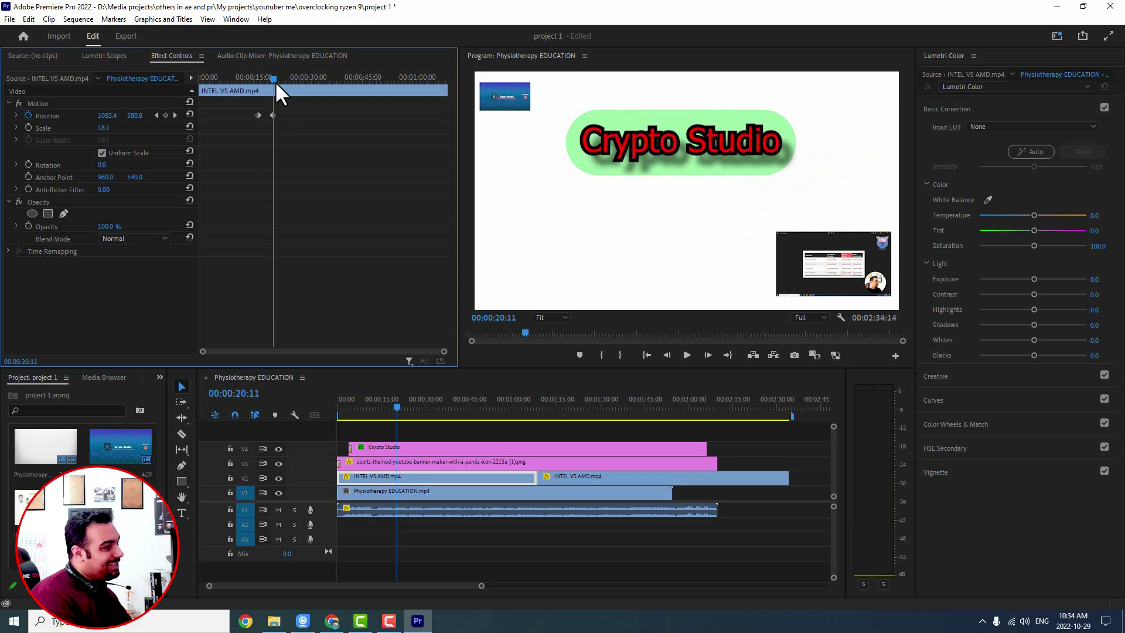
{"action": "left_click", "coordinate": [425, 446]}
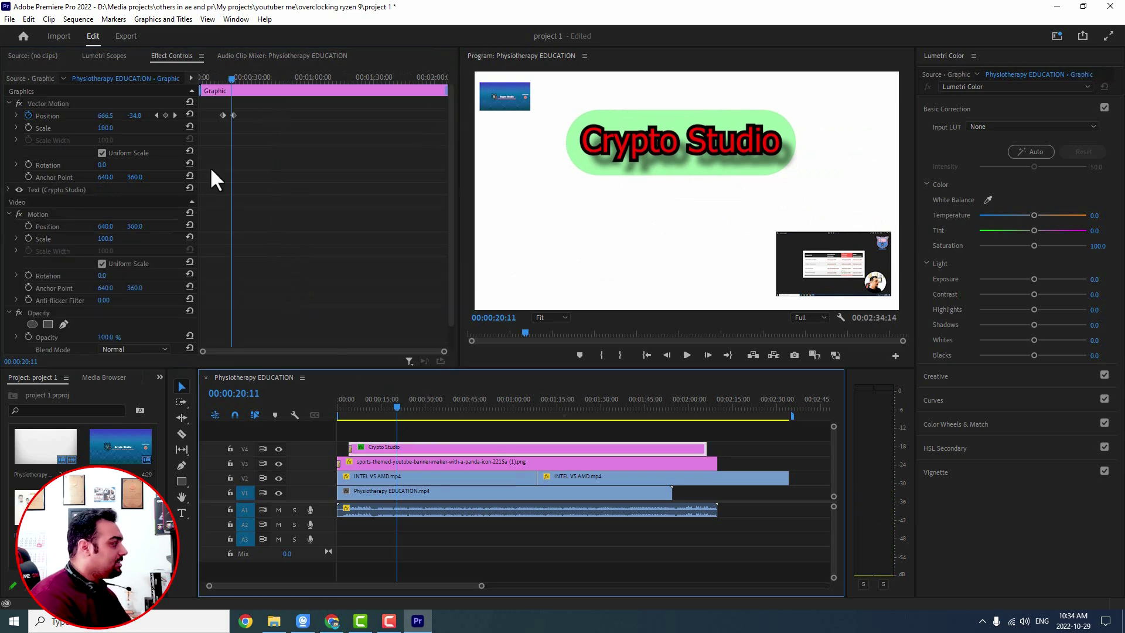
{"action": "left_click", "coordinate": [233, 116]}
{"action": "left_click_drag", "start_coordinate": [233, 114], "coordinate": [232, 116]}
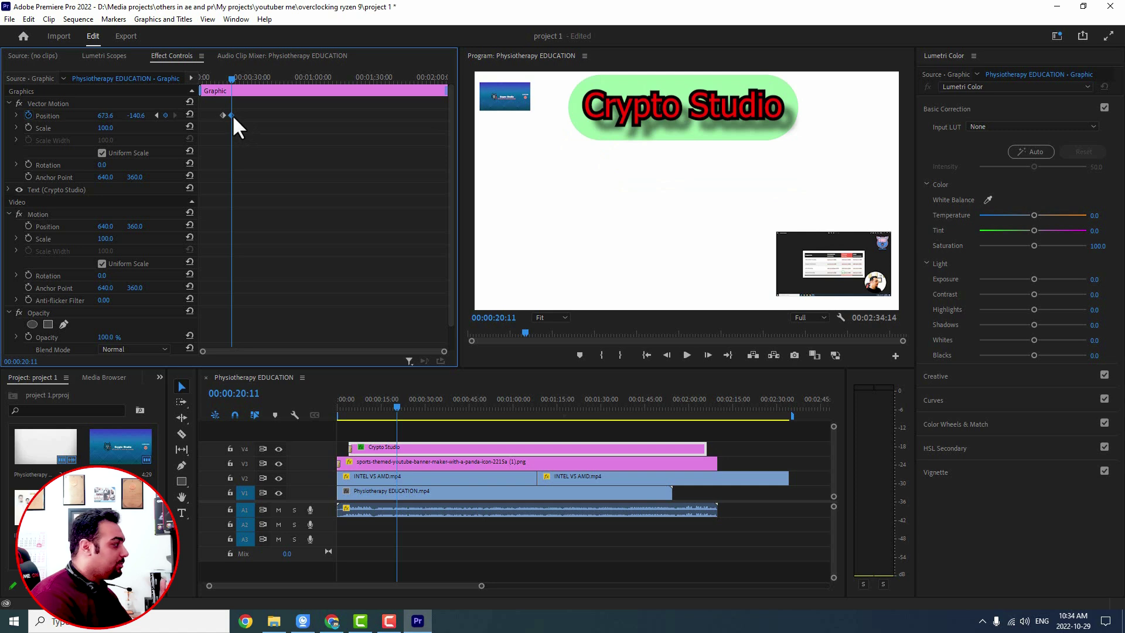
Play the sequence from 00:00:09:14 to 00:00:21:23 to review the title and overlay moving together.
{"action": "left_click", "coordinate": [364, 402]}
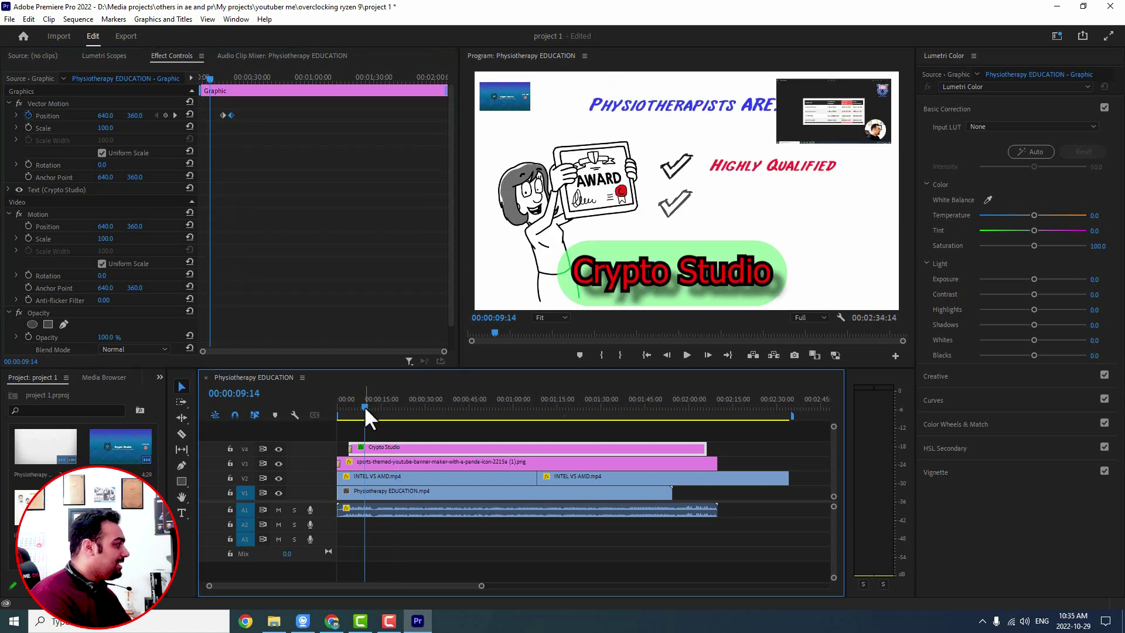
{"action": "key", "text": "space"}
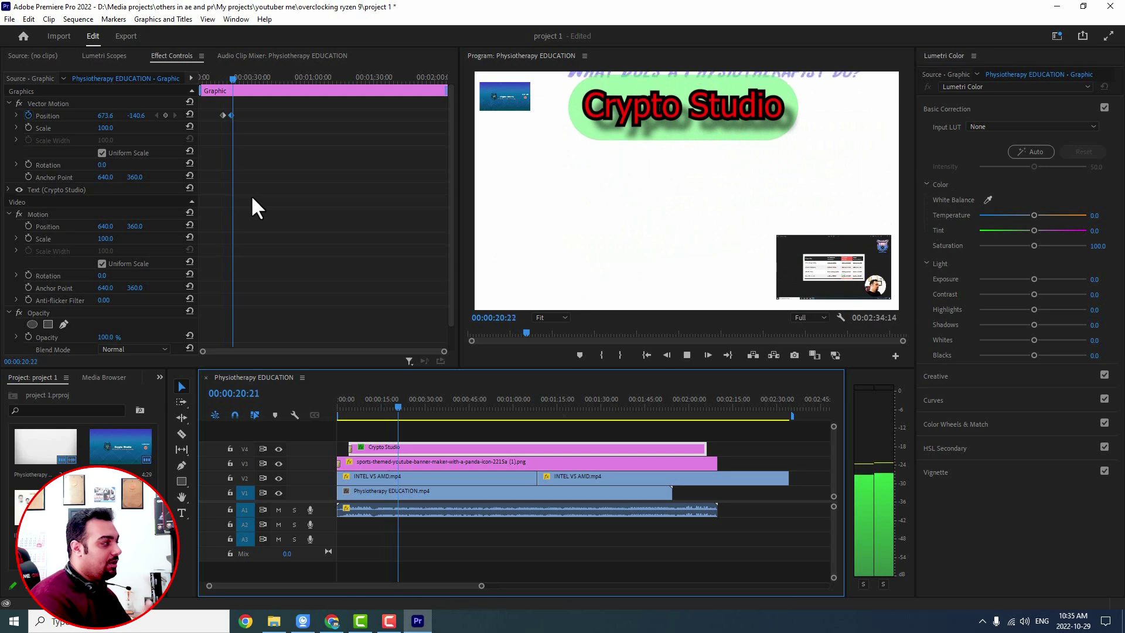
{"action": "key", "text": "space"}
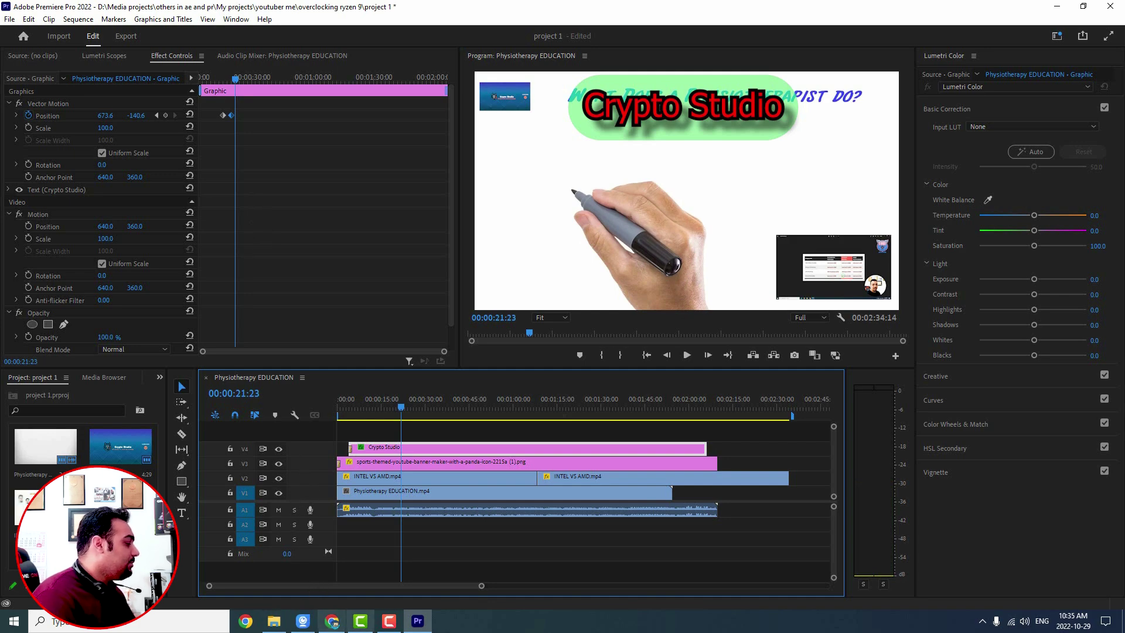
Import the creepy-music-box MP3 from the youtuber me folder and place it on audio track A2 at the sequence start.
{"action": "left_click", "coordinate": [270, 623]}
{"action": "key", "text": "alt+Up"}
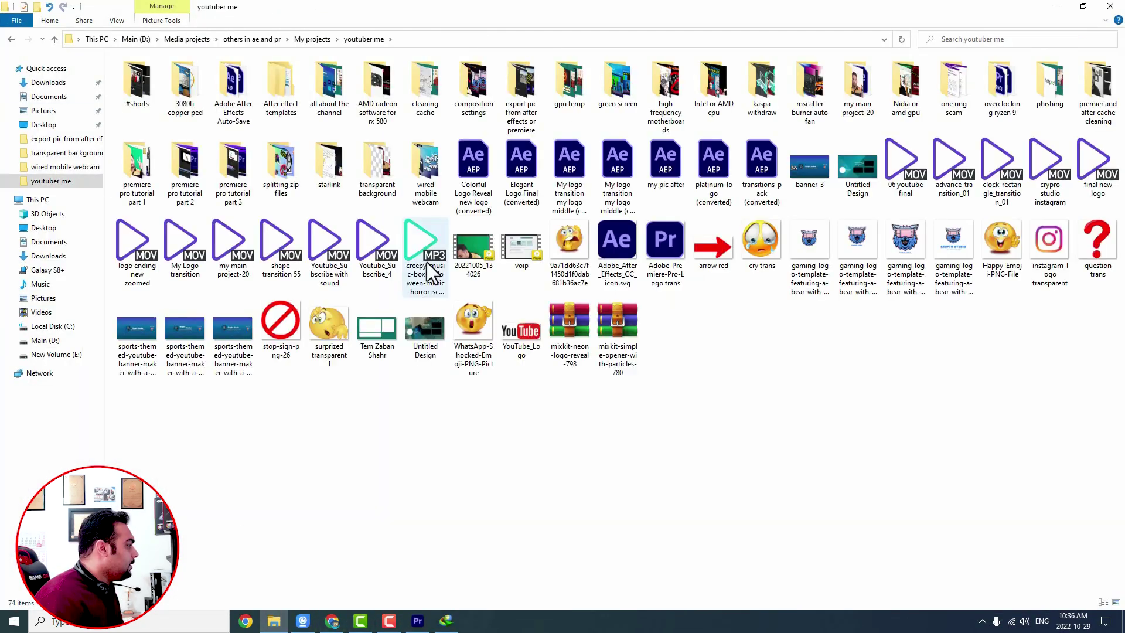
{"action": "left_click_drag", "start_coordinate": [427, 262], "coordinate": [40, 515]}
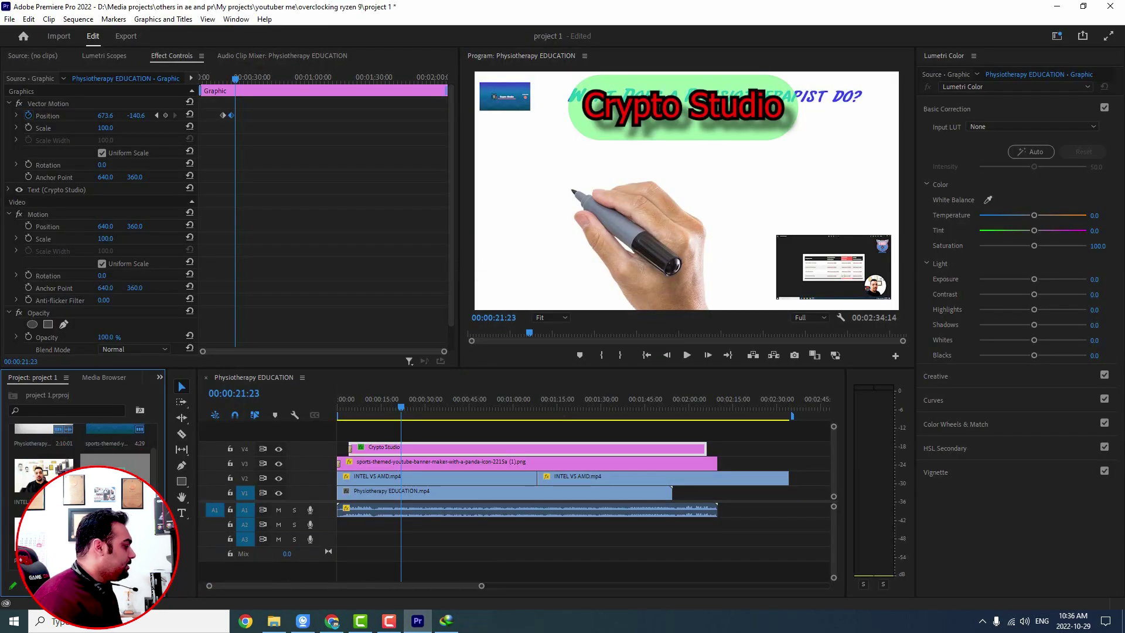
{"action": "left_click_drag", "start_coordinate": [146, 527], "coordinate": [338, 531]}
Mute audio track A1 and play from 00:00:11:19 to listen to the music alone.
{"action": "left_click", "coordinate": [369, 411]}
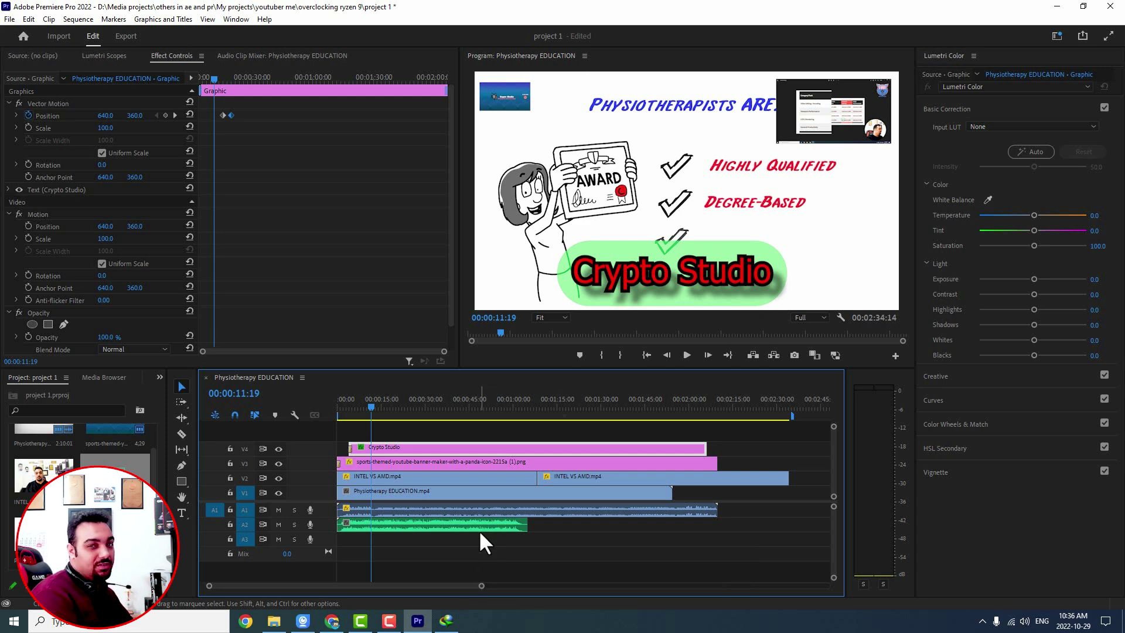
{"action": "left_click", "coordinate": [279, 510]}
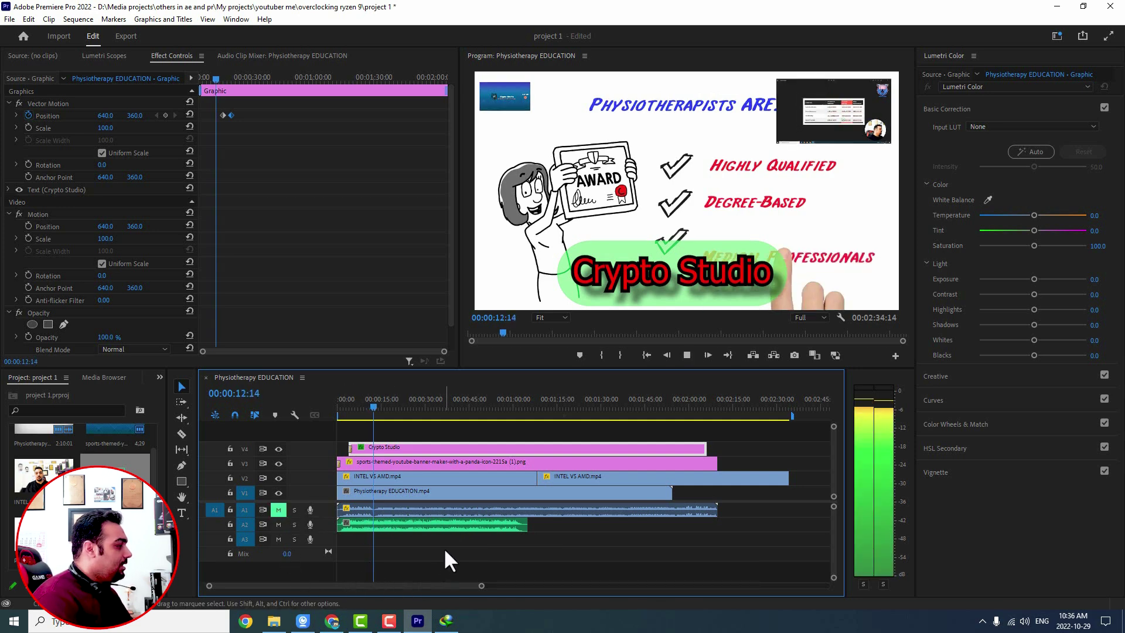
{"action": "key", "text": "space"}
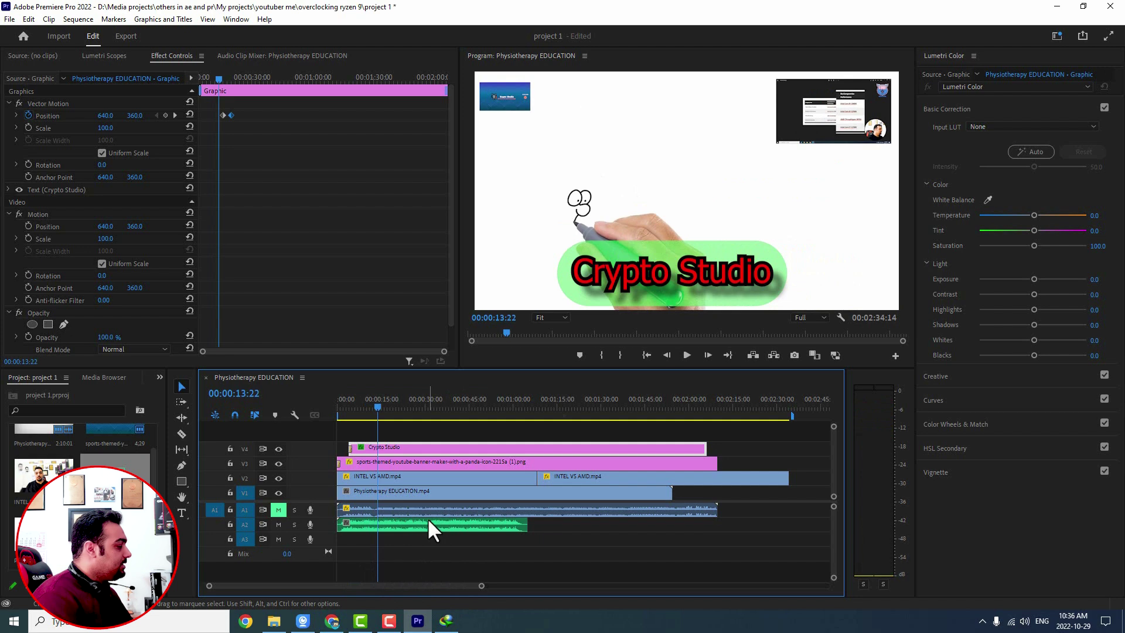
Lower the Audio 2 clip volume to -9.5 dB in the Audio Clip Mixer and play the sequence to check it.
{"action": "left_click", "coordinate": [276, 55]}
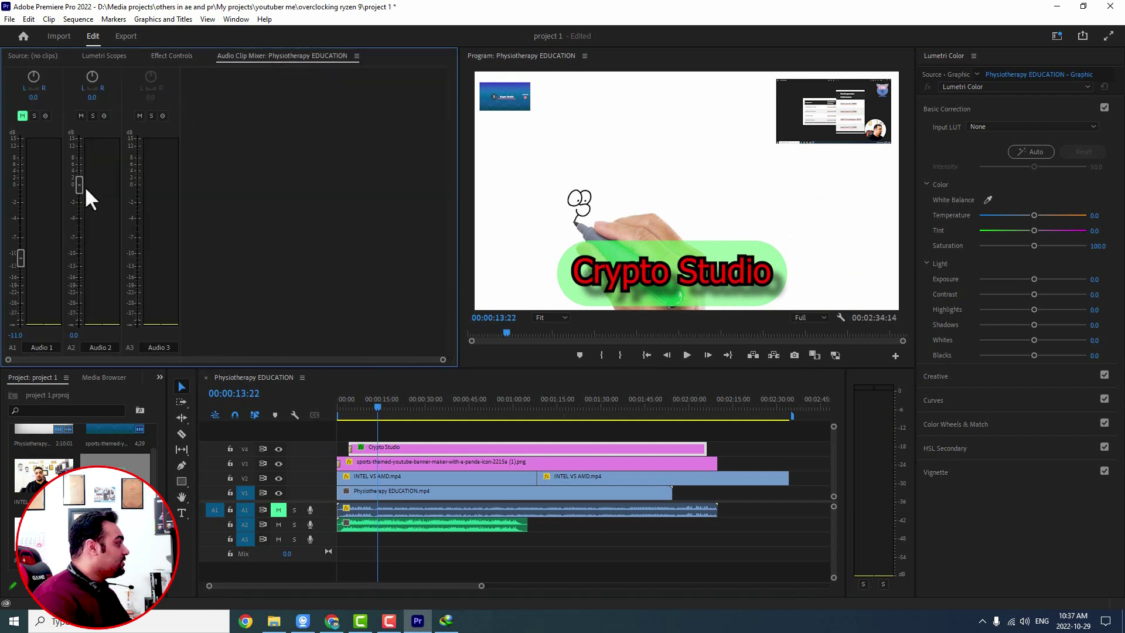
{"action": "key", "text": "space"}
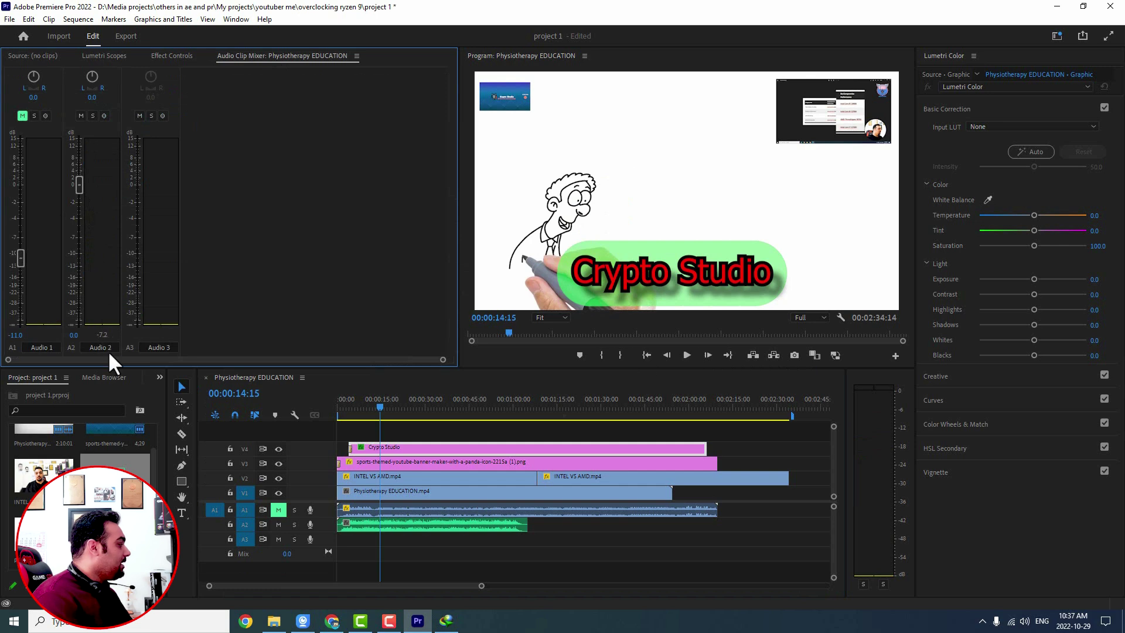
{"action": "left_click_drag", "start_coordinate": [78, 175], "coordinate": [81, 206]}
{"action": "mouse_move", "coordinate": [84, 255]}
{"action": "left_mouse_down"}
{"action": "mouse_move", "coordinate": [88, 266]}
{"action": "mouse_move", "coordinate": [76, 252]}
{"action": "left_mouse_up"}
{"action": "key", "text": "space"}
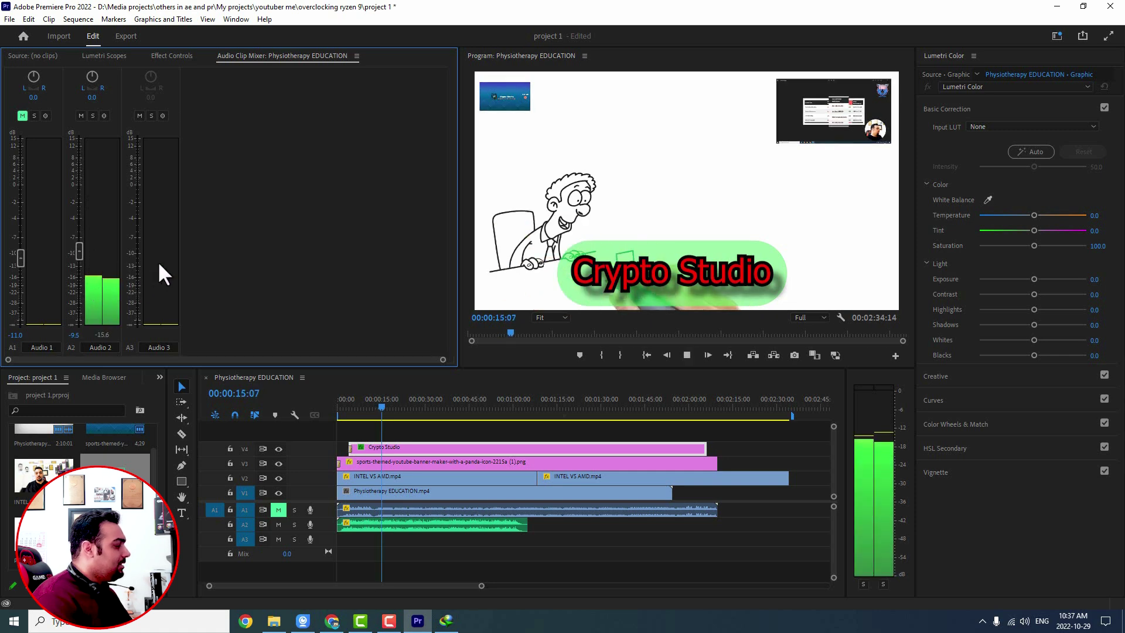
{"action": "key", "text": "space"}
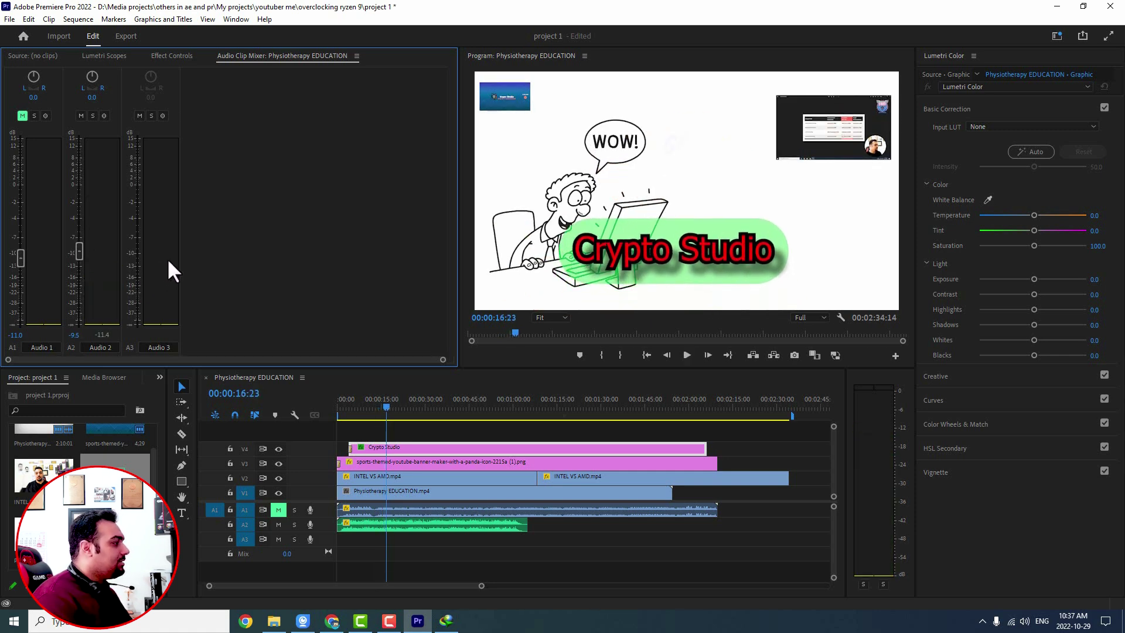
Enlarge track A2 to expose the music clip's volume line, and try different mixer levels for it, ending at -10.1 dB.
{"action": "left_click", "coordinate": [420, 525]}
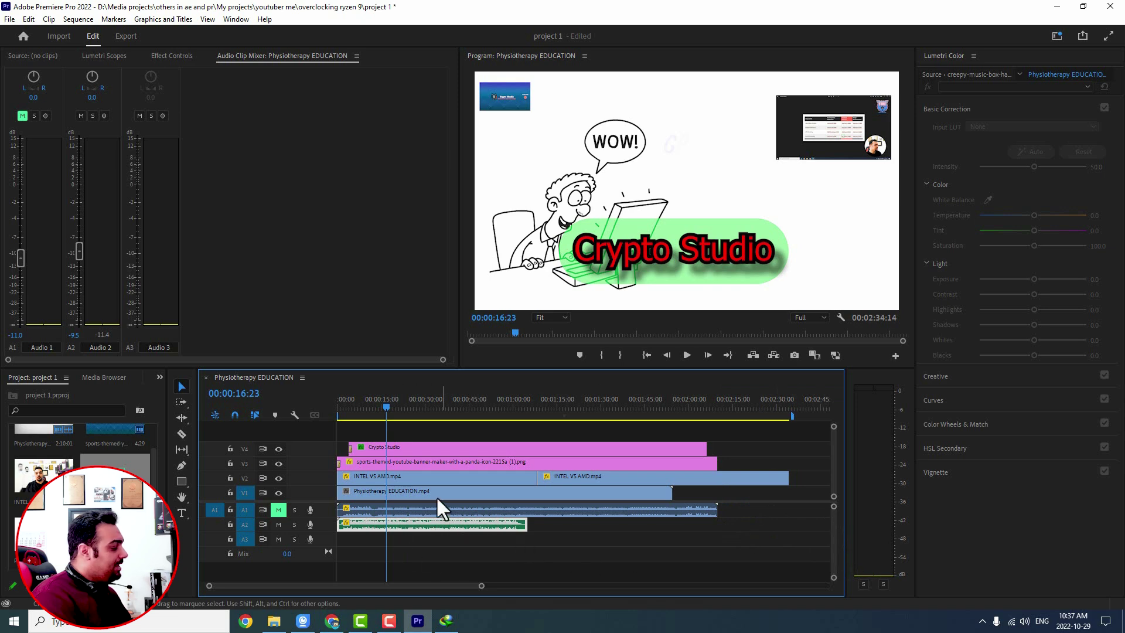
{"action": "left_click_drag", "start_coordinate": [834, 507], "coordinate": [833, 529]}
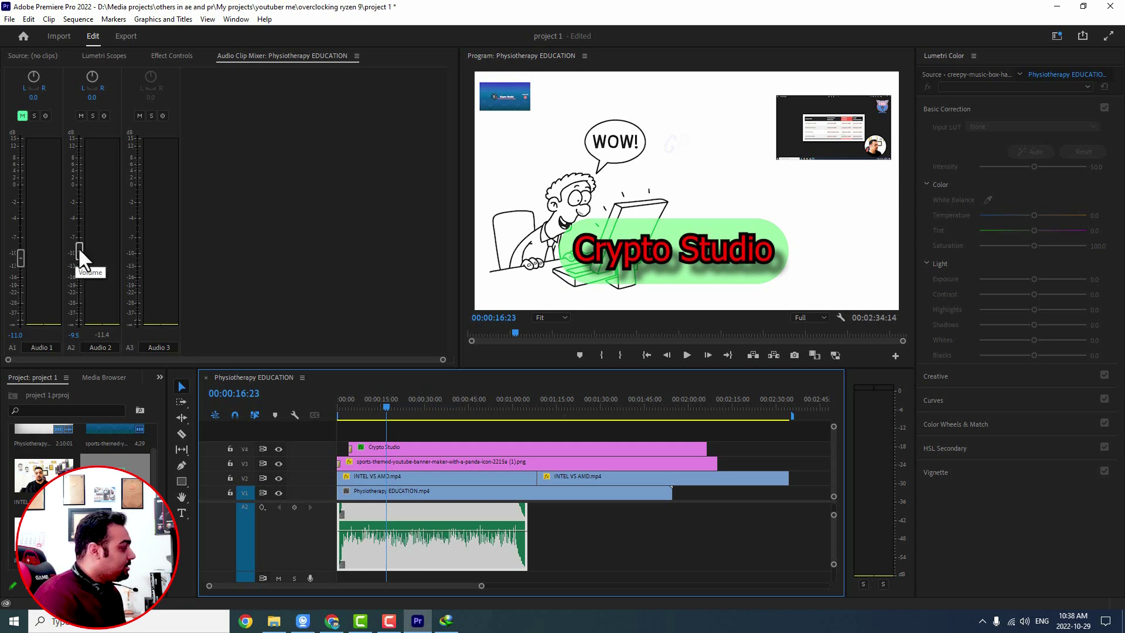
{"action": "left_click_drag", "start_coordinate": [77, 245], "coordinate": [78, 261]}
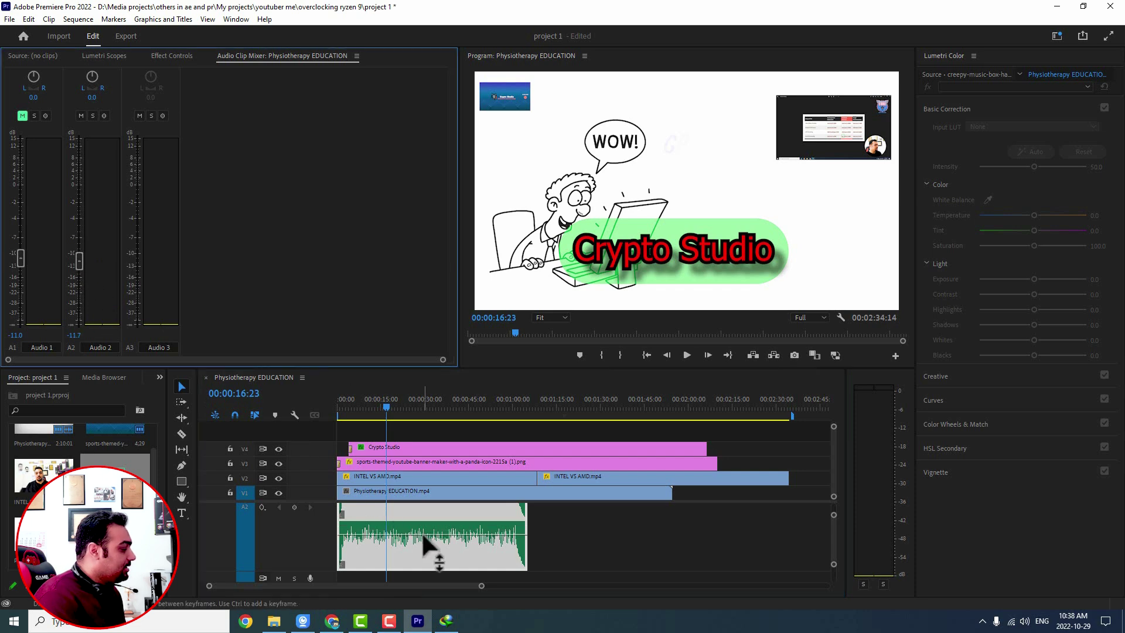
{"action": "left_click_drag", "start_coordinate": [77, 260], "coordinate": [80, 240]}
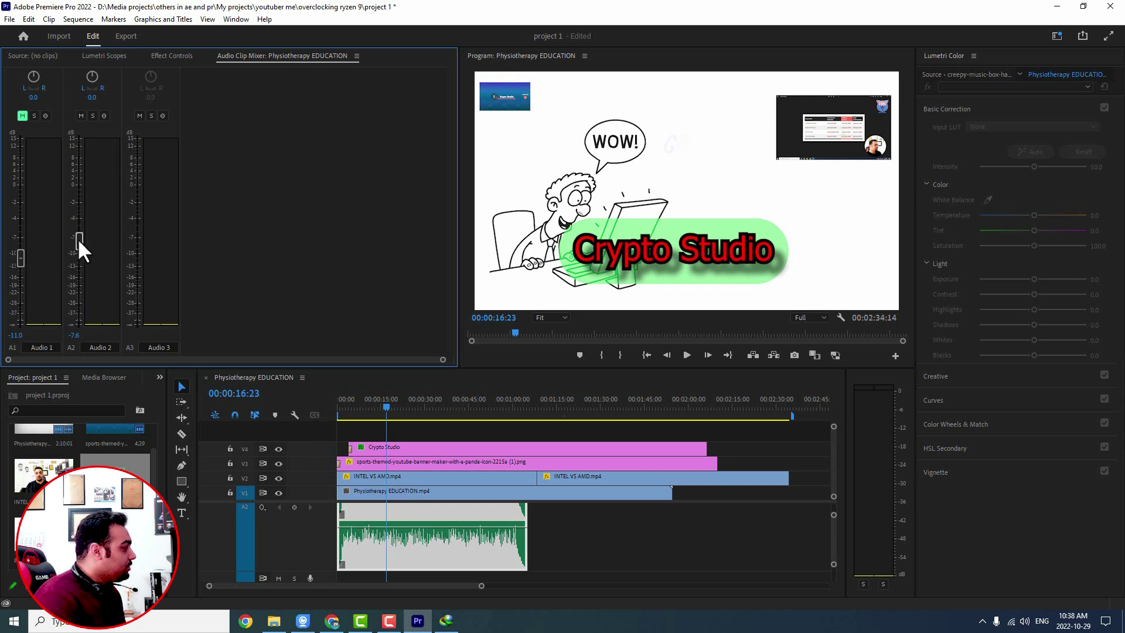
{"action": "left_click_drag", "start_coordinate": [89, 199], "coordinate": [90, 183]}
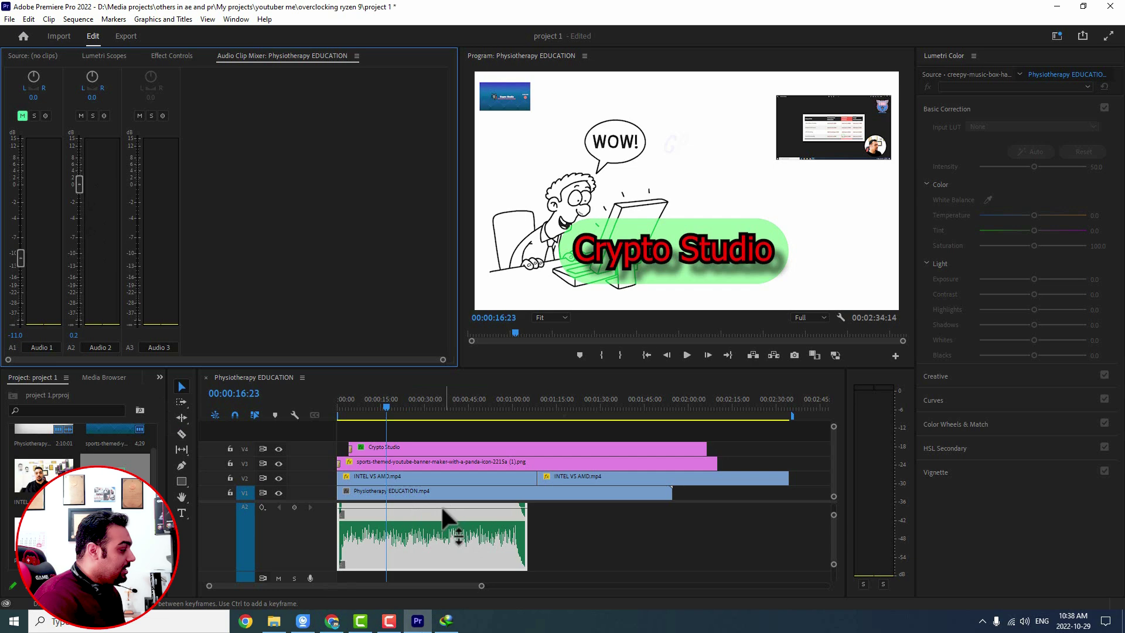
{"action": "left_click_drag", "start_coordinate": [80, 185], "coordinate": [79, 199]}
{"action": "left_click_drag", "start_coordinate": [83, 240], "coordinate": [85, 252]}
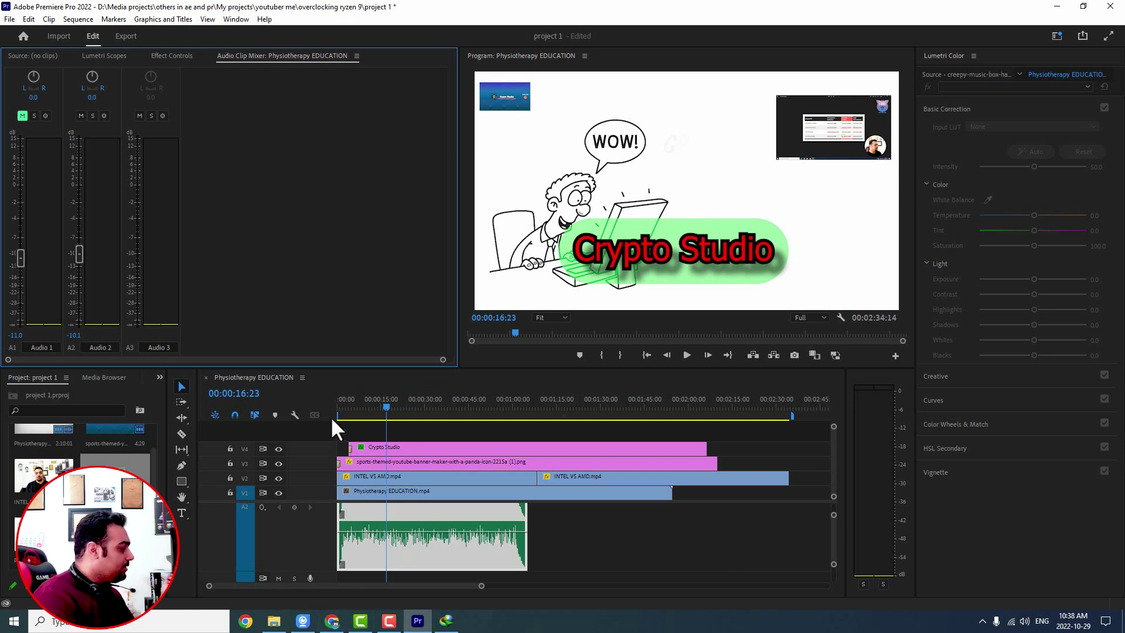
Lower the music clip's volume line on the timeline to about -11.5 dB and play the sequence to hear it.
{"action": "left_click", "coordinate": [416, 529]}
{"action": "left_click_drag", "start_coordinate": [416, 532], "coordinate": [416, 536]}
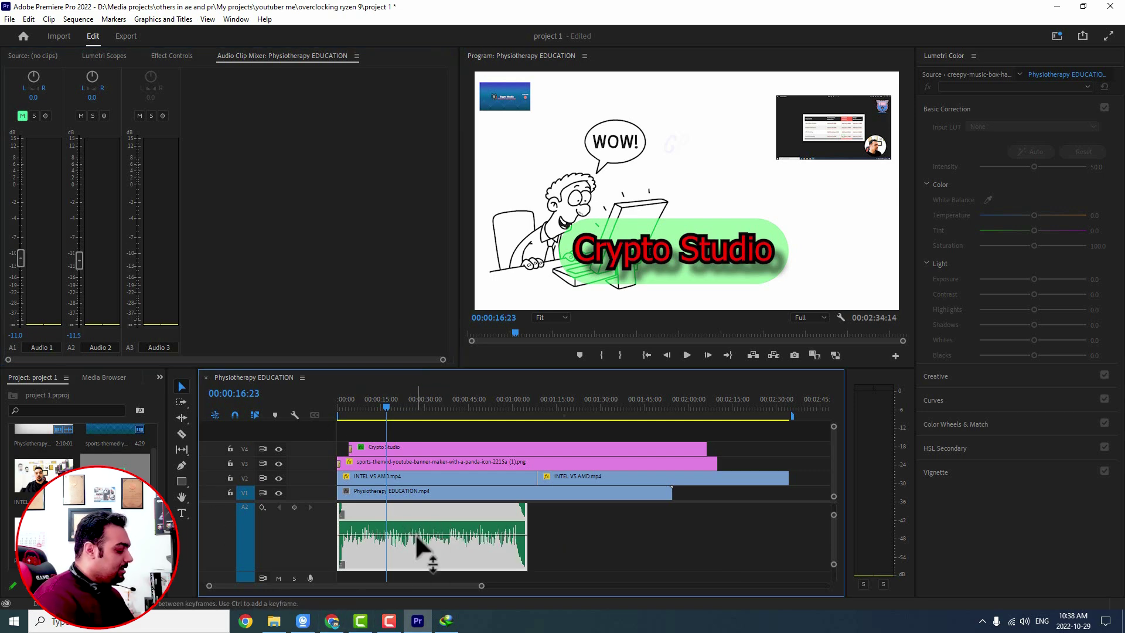
{"action": "mouse_move", "coordinate": [416, 534]}
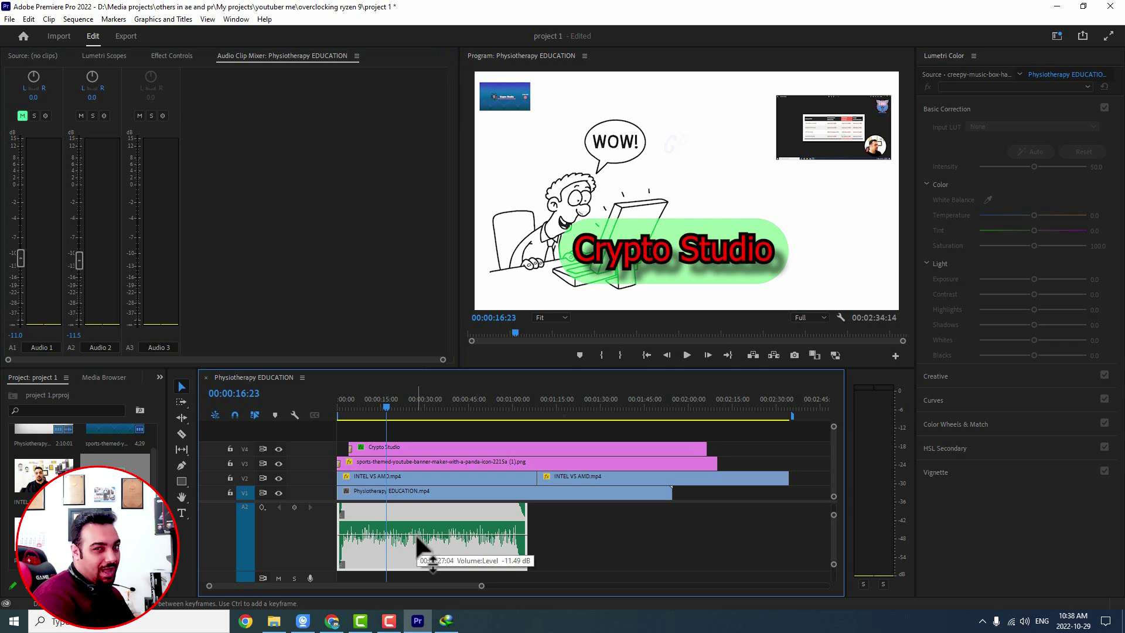
{"action": "key", "text": "space"}
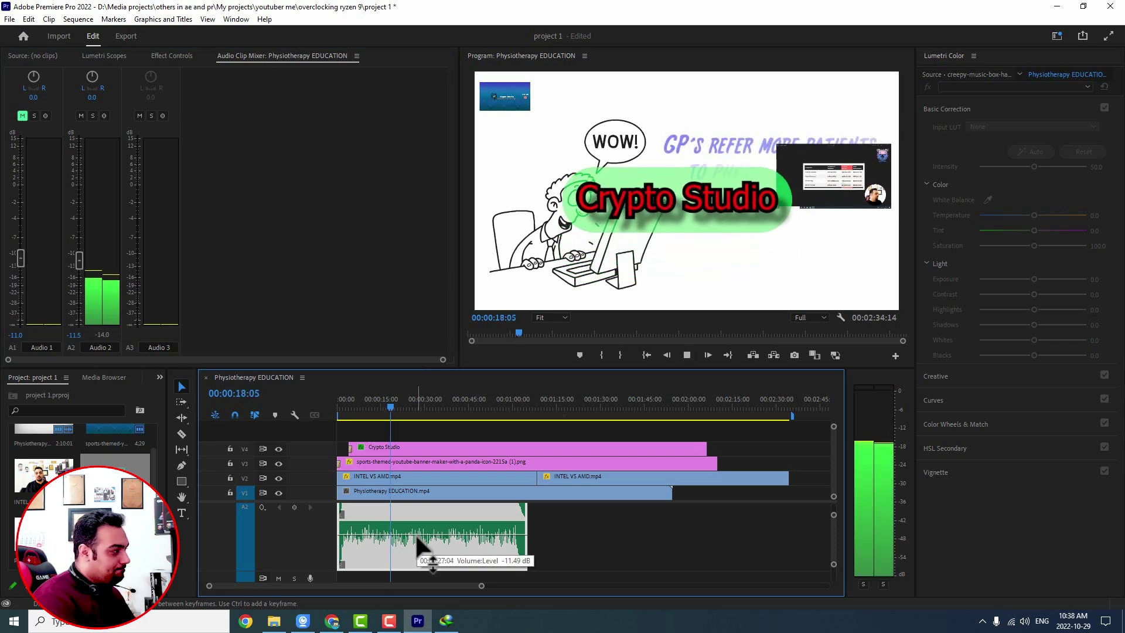
{"action": "key", "text": "space"}
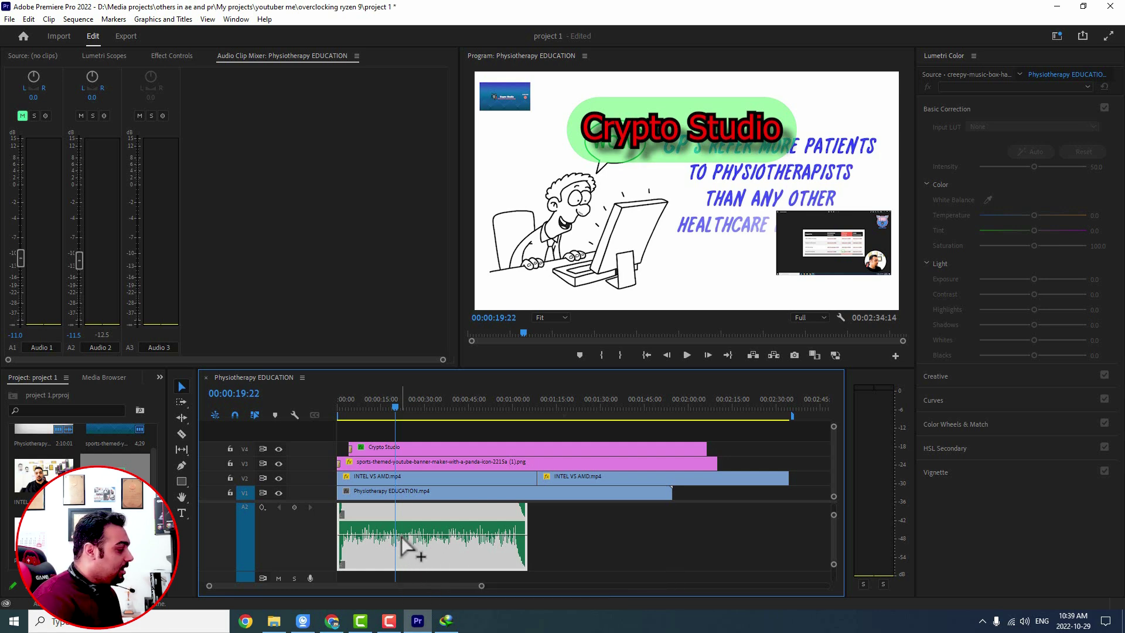
Add two volume keyframes to the music clip, around 00:00:22 and 00:00:25, and raise the second so the music gets louder.
{"action": "left_click", "coordinate": [402, 536], "text": "ctrl"}
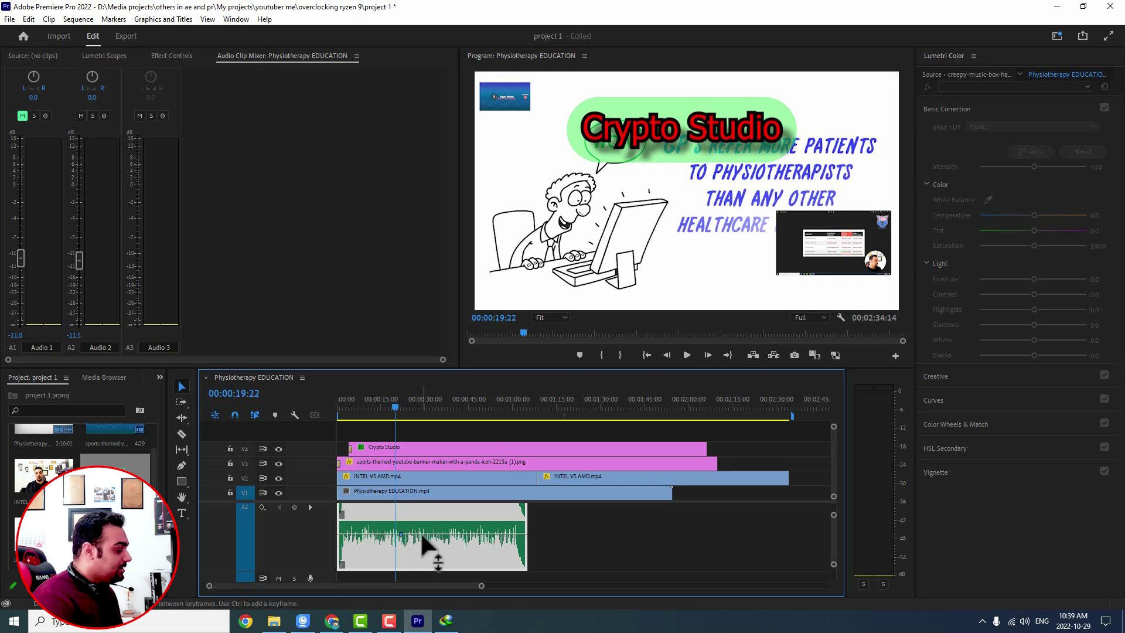
{"action": "scroll", "coordinate": [472, 584], "scroll_direction": "up", "scroll_amount": 4}
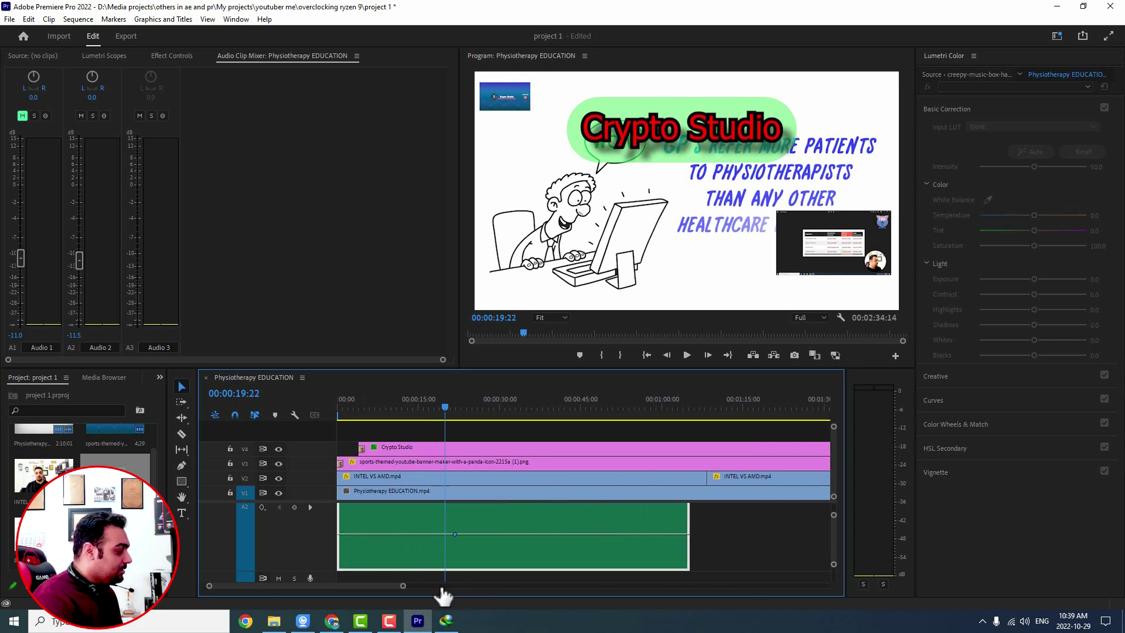
{"action": "scroll", "coordinate": [445, 586], "scroll_direction": "up", "scroll_amount": 2}
{"action": "left_click_drag", "start_coordinate": [488, 404], "coordinate": [520, 406]}
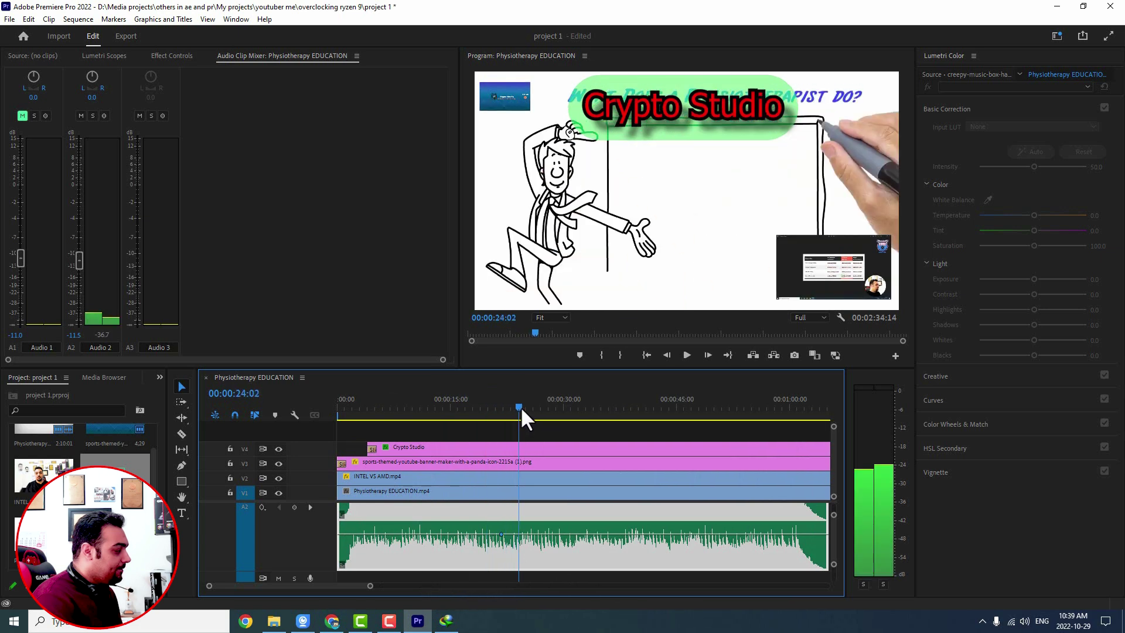
{"action": "left_click", "coordinate": [529, 534], "text": "ctrl"}
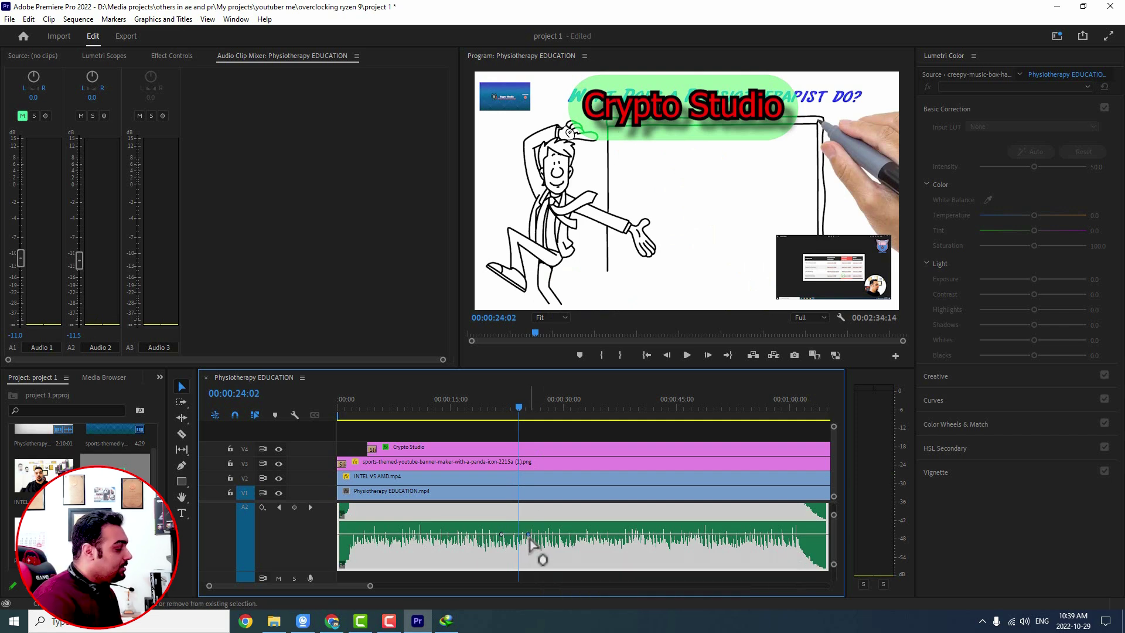
{"action": "left_click_drag", "start_coordinate": [528, 534], "coordinate": [529, 524]}
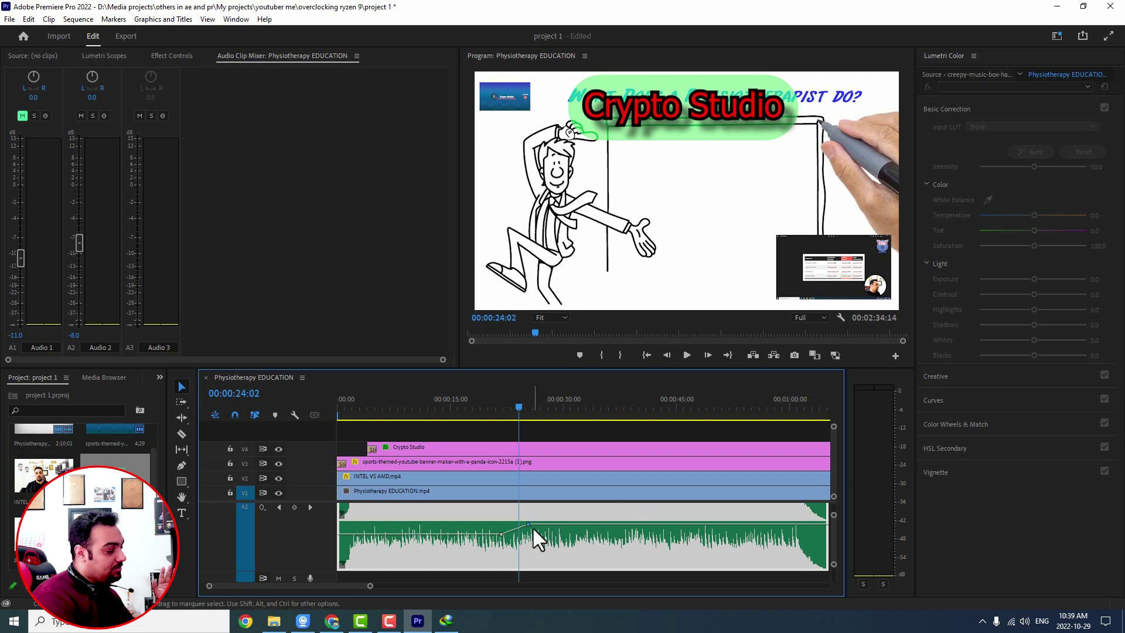
Raise the music clip's second volume keyframe, lower the volume level before the first one, and play the transition to check it.
{"action": "left_click_drag", "start_coordinate": [529, 525], "coordinate": [529, 521]}
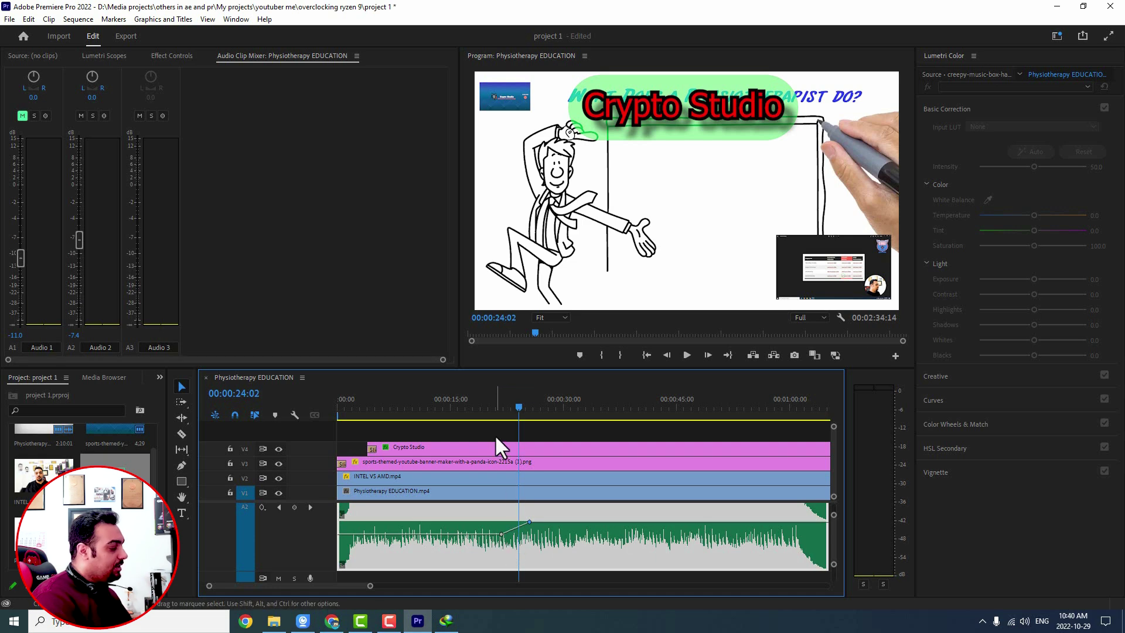
{"action": "left_click_drag", "start_coordinate": [456, 533], "coordinate": [455, 544]}
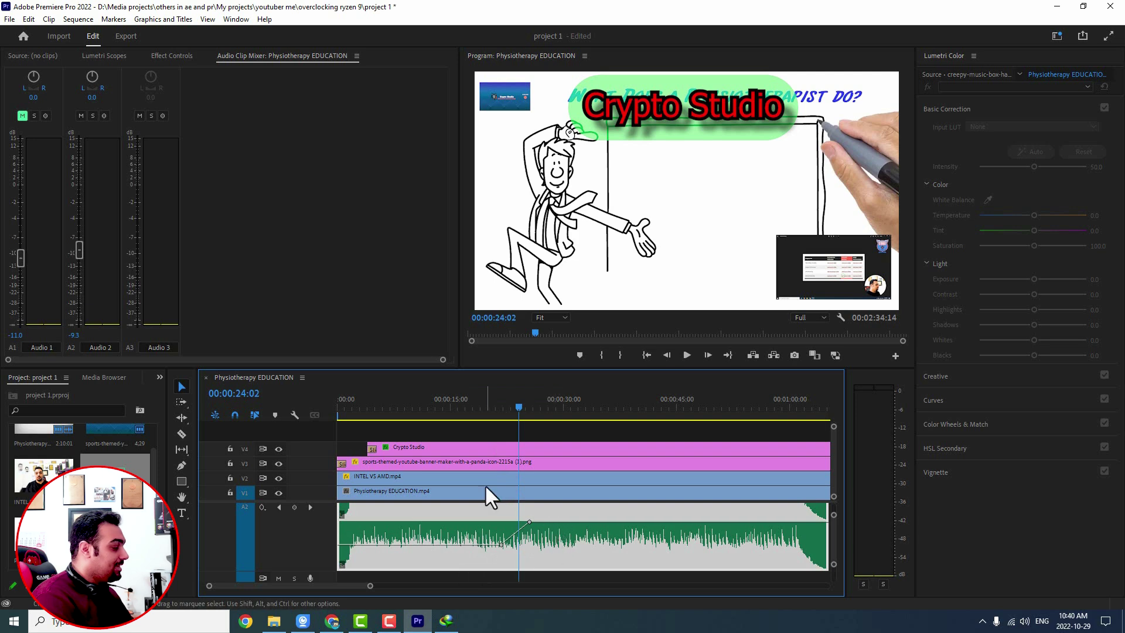
{"action": "left_click", "coordinate": [485, 417]}
{"action": "key", "text": "space"}
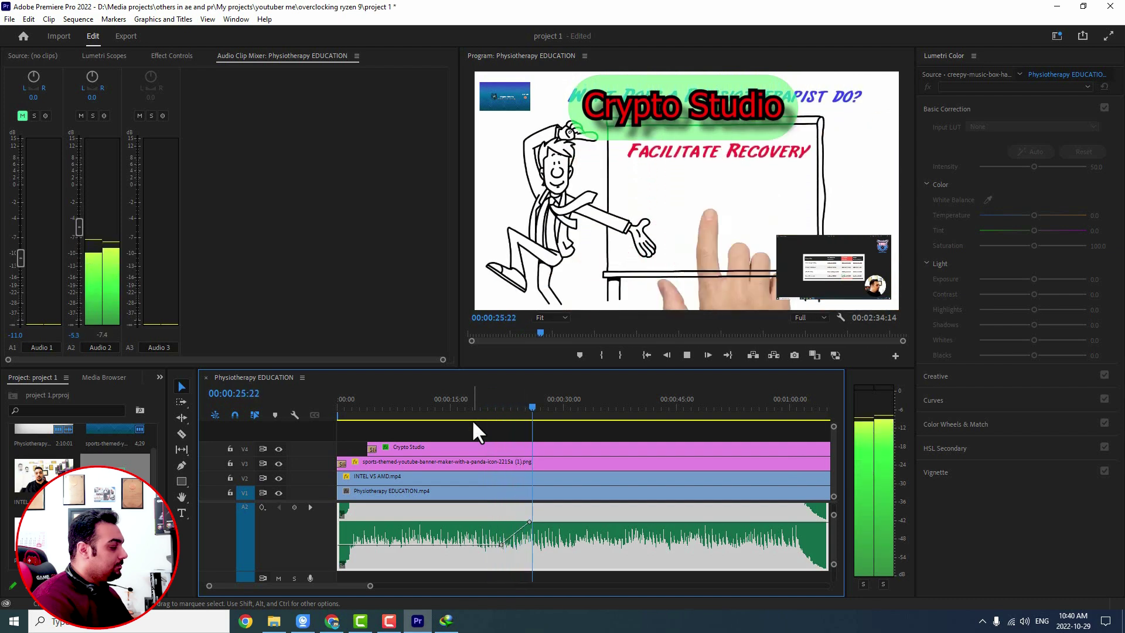
{"action": "key", "text": "space"}
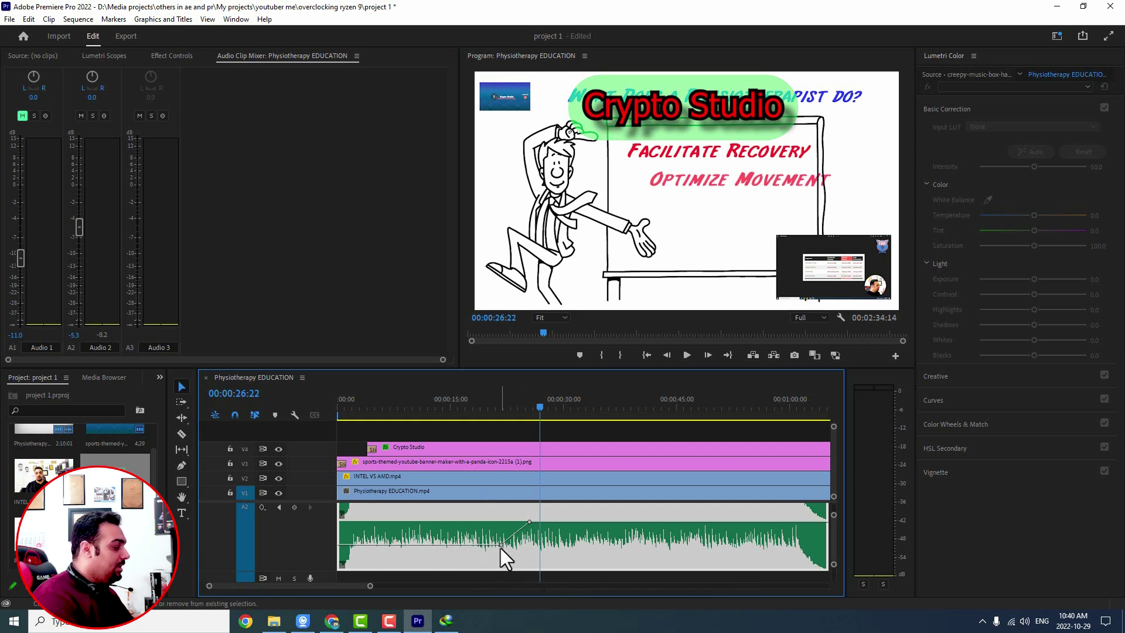
Add volume keyframes to the music clip around 00:00:48 and 00:00:58, and shift its second keyframe to about 00:00:23 for a steeper rise.
{"action": "left_click_drag", "start_coordinate": [539, 410], "coordinate": [705, 420]}
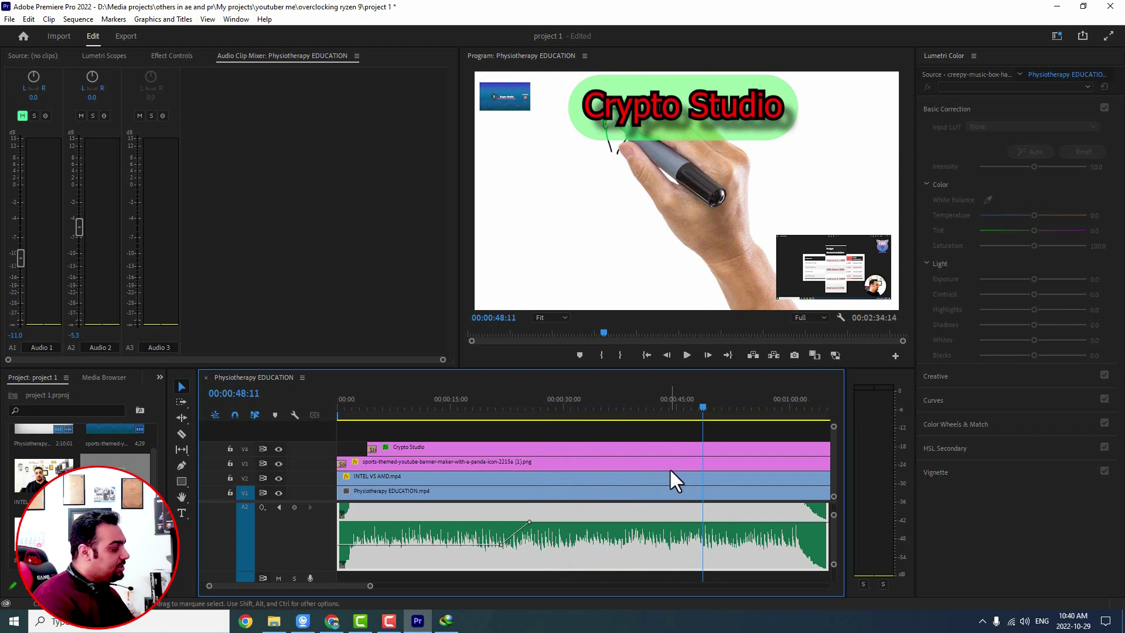
{"action": "left_click", "coordinate": [703, 525], "text": "ctrl"}
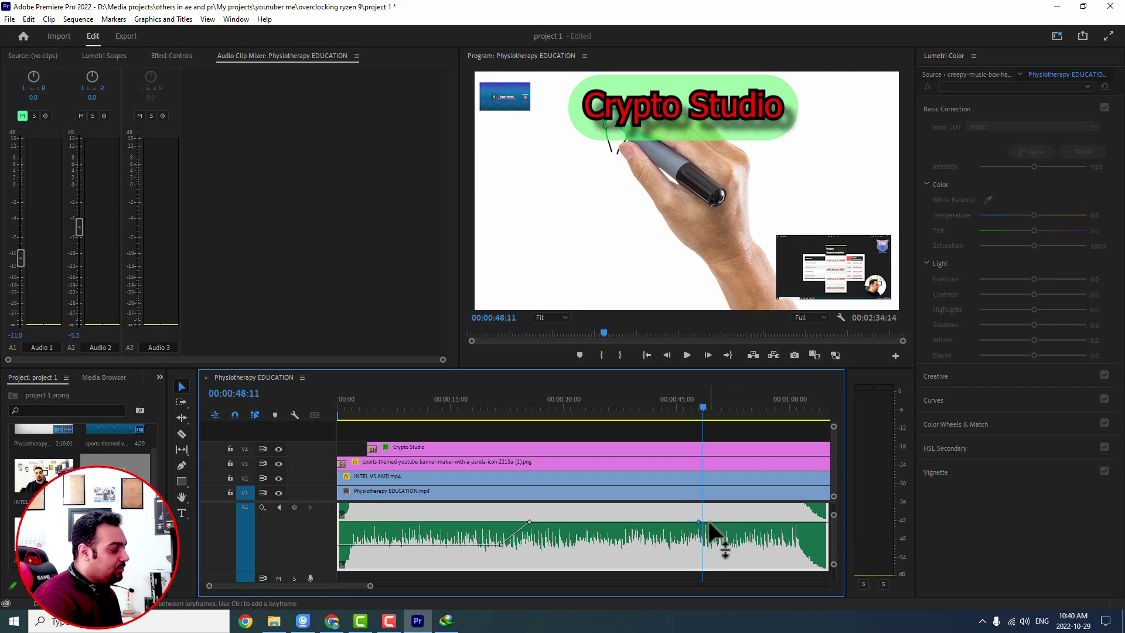
{"action": "left_click", "coordinate": [773, 523], "text": "ctrl"}
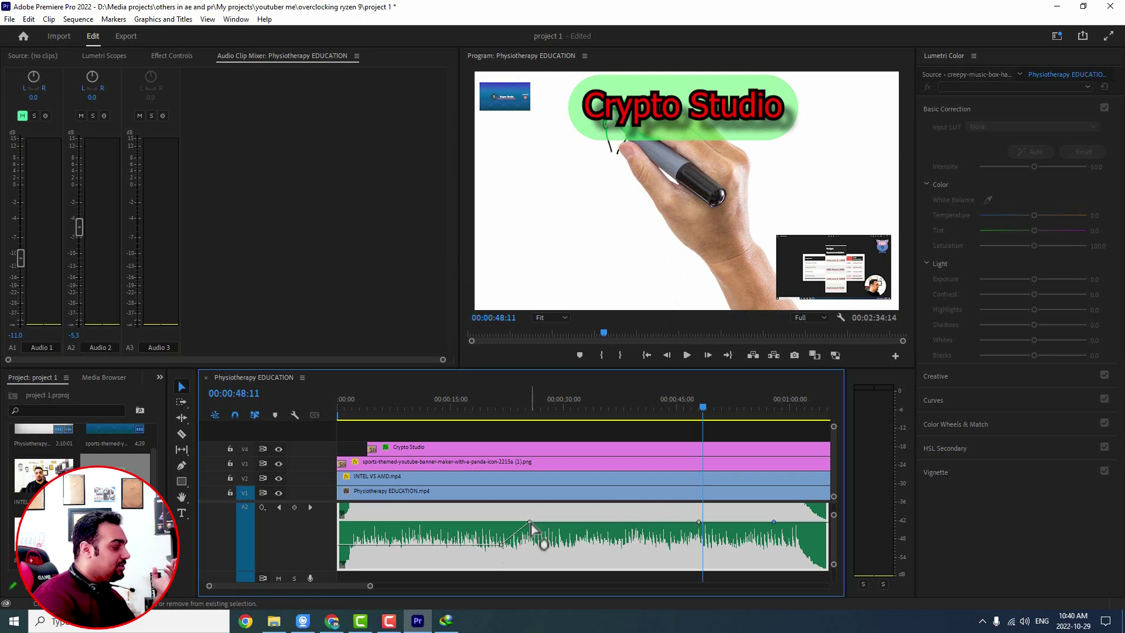
{"action": "left_click_drag", "start_coordinate": [530, 521], "coordinate": [566, 521]}
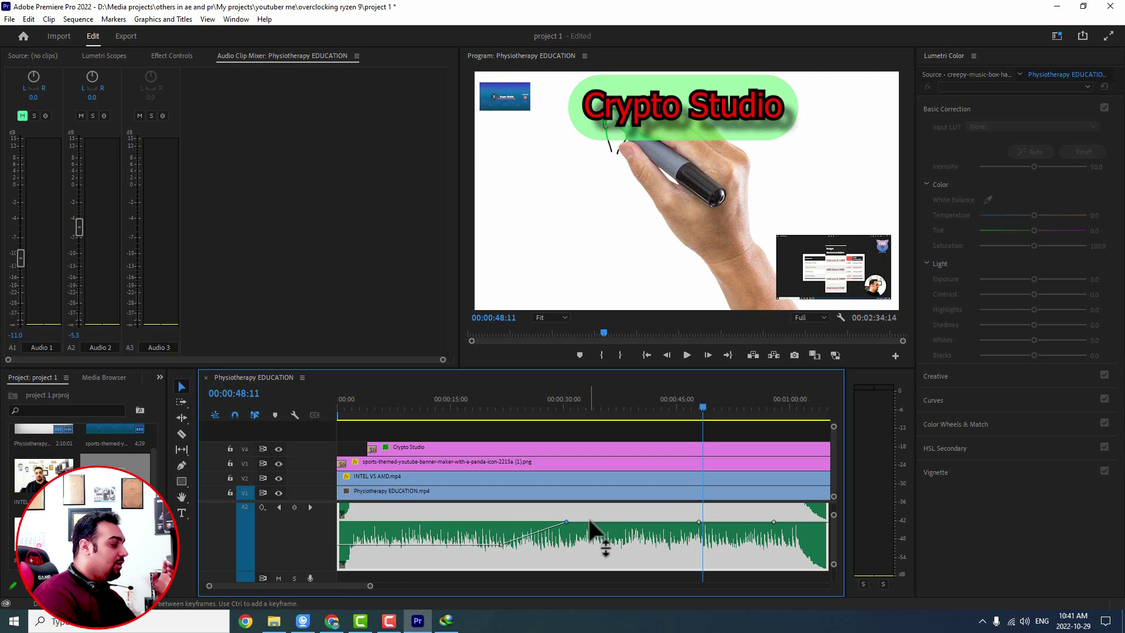
{"action": "left_click_drag", "start_coordinate": [568, 525], "coordinate": [512, 522]}
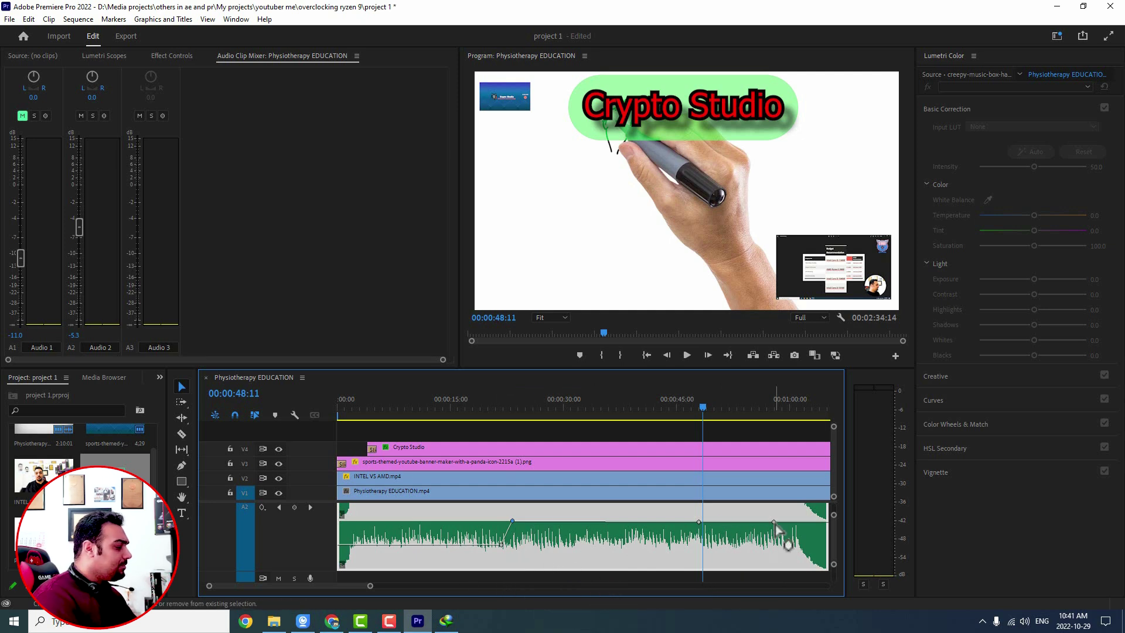
Lower the music clip's last volume keyframe so the music fades down from about 00:00:48, and play from about 00:00:44 to check it.
{"action": "mouse_move", "coordinate": [774, 523]}
{"action": "left_click_drag", "start_coordinate": [774, 523], "coordinate": [773, 552]}
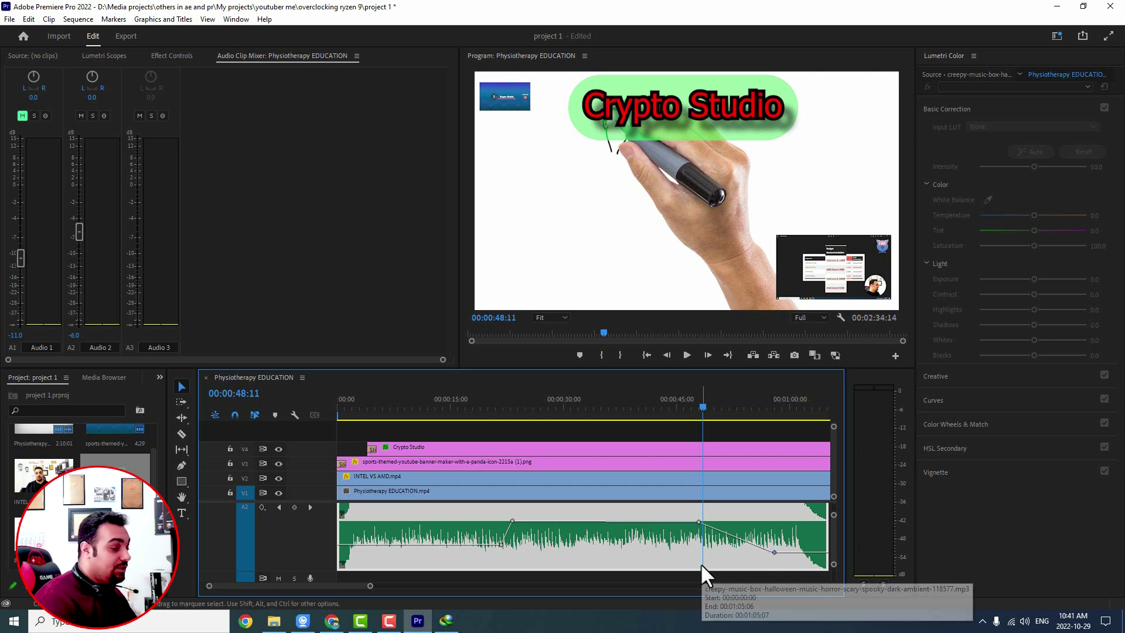
{"action": "left_click", "coordinate": [673, 408]}
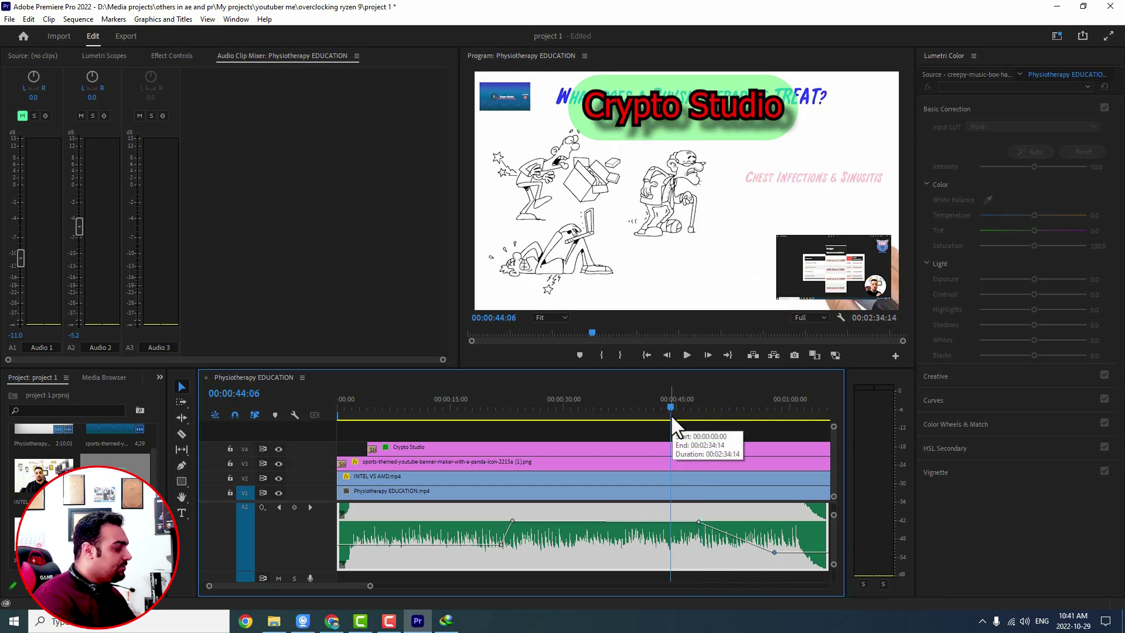
{"action": "key", "text": "space"}
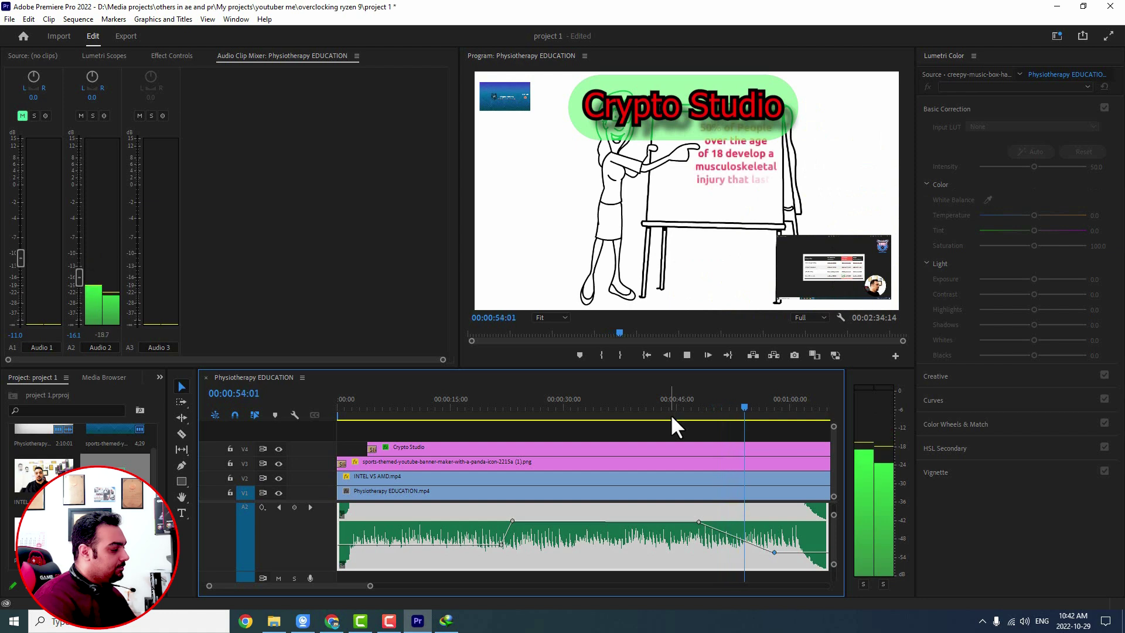
{"action": "key", "text": "space"}
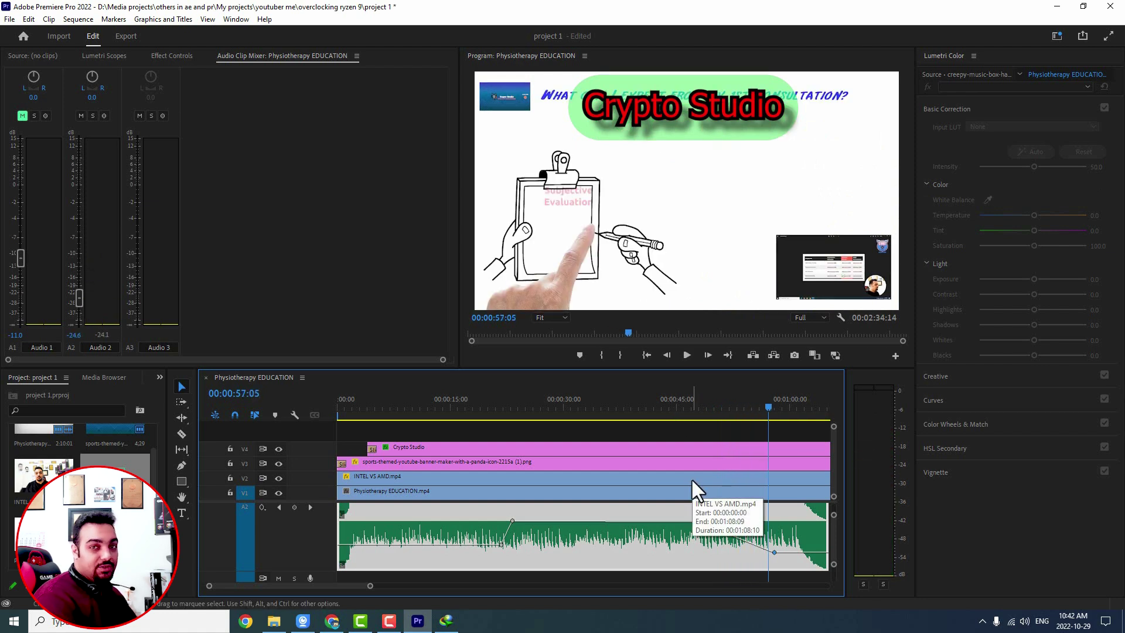